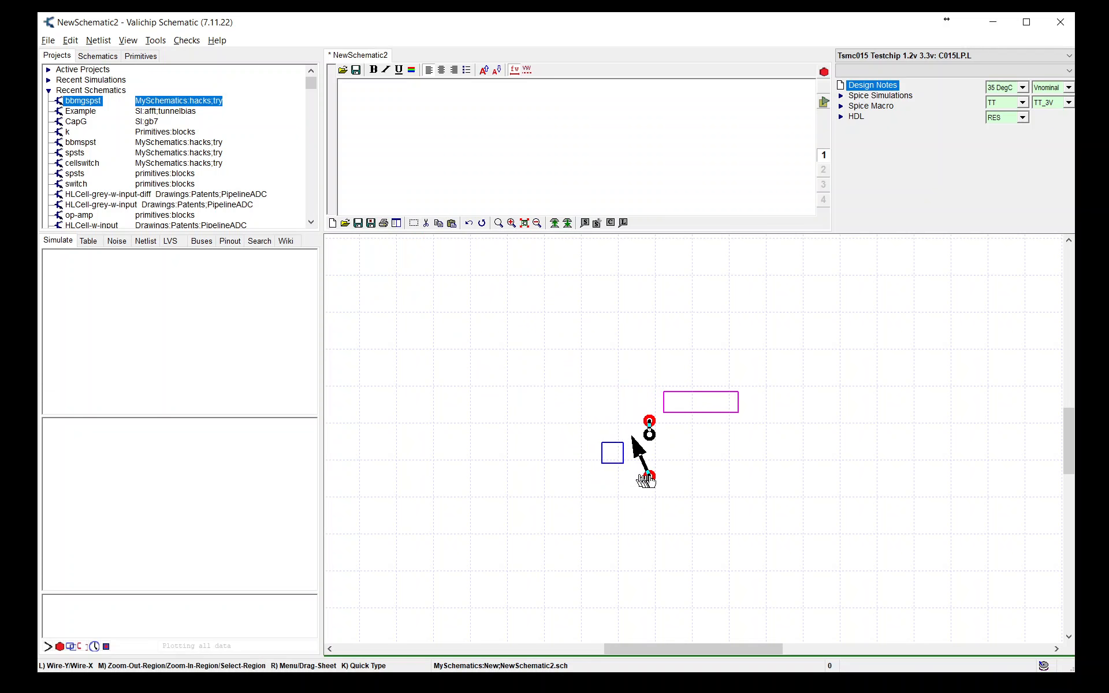
Place the bbmgspst switch in the new schematic, open its underlying schematic and display its Spice macro in enlarged text
click(655, 478)
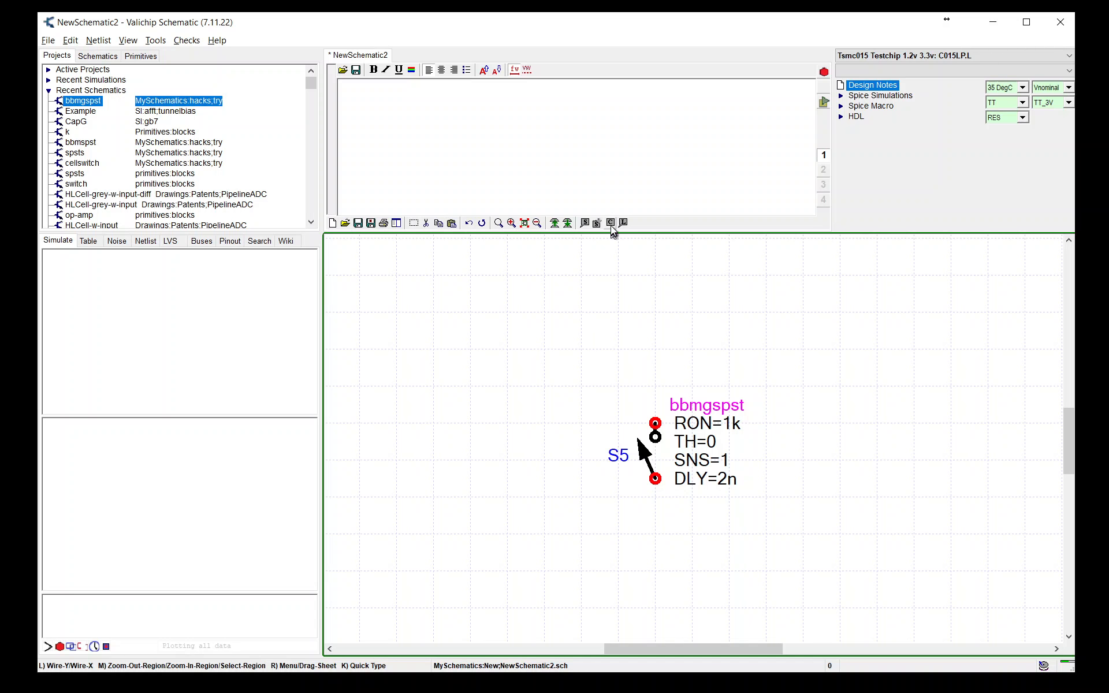
double_click(639, 449)
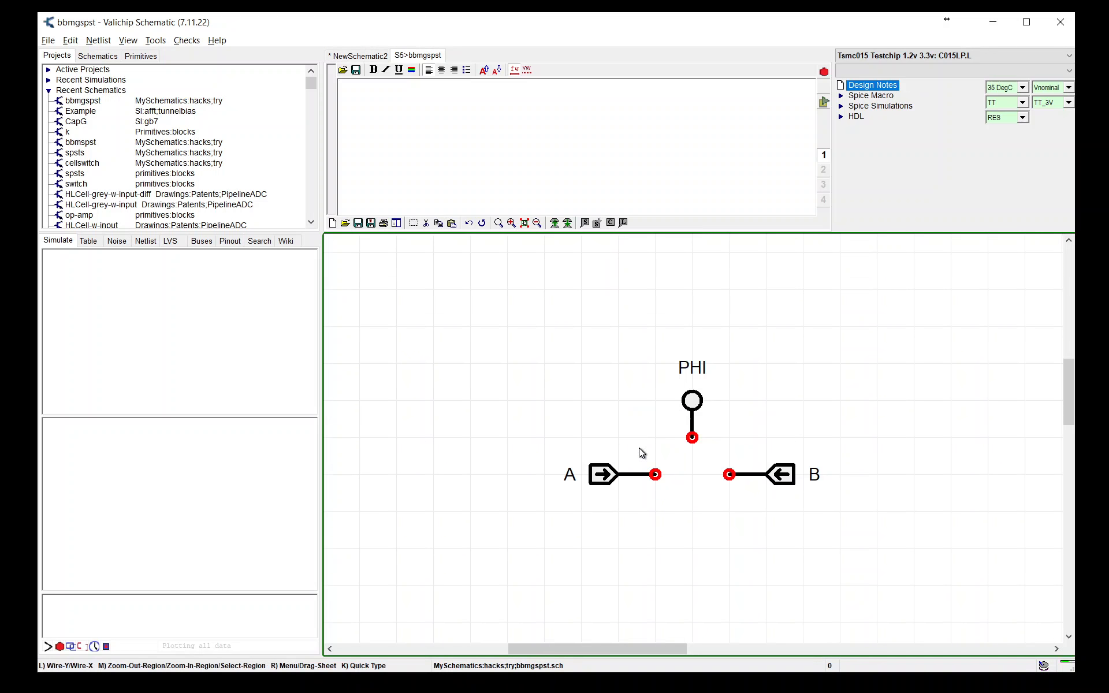
click(877, 97)
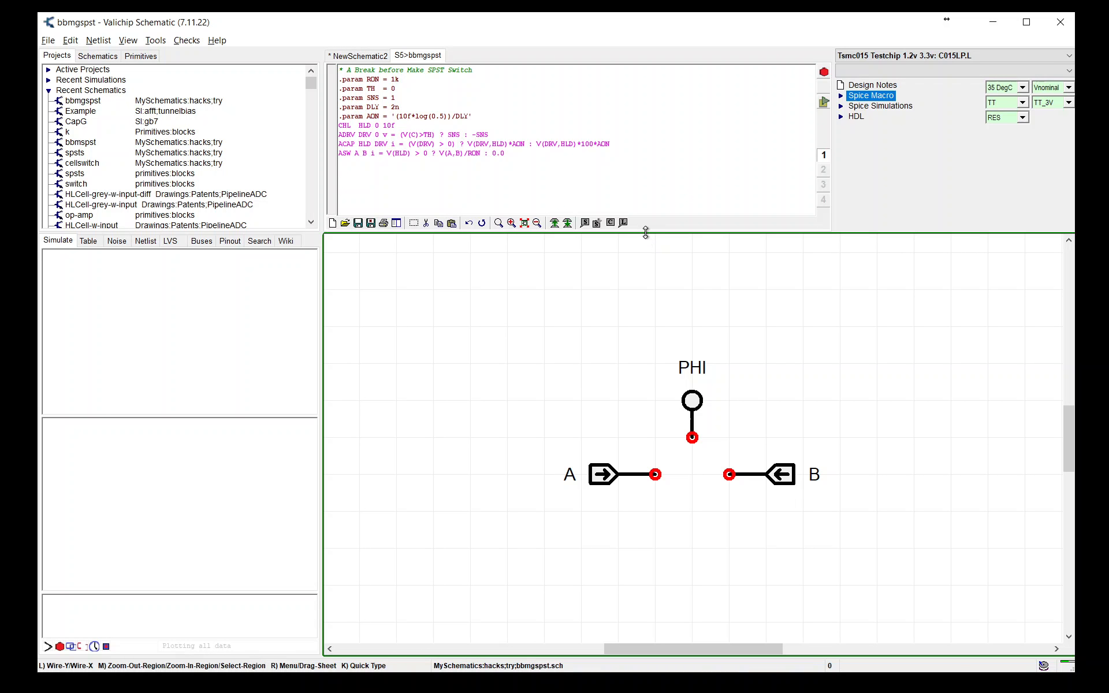
drag(645, 233, 614, 411)
ctrl+scroll(642, 287, up, 3)
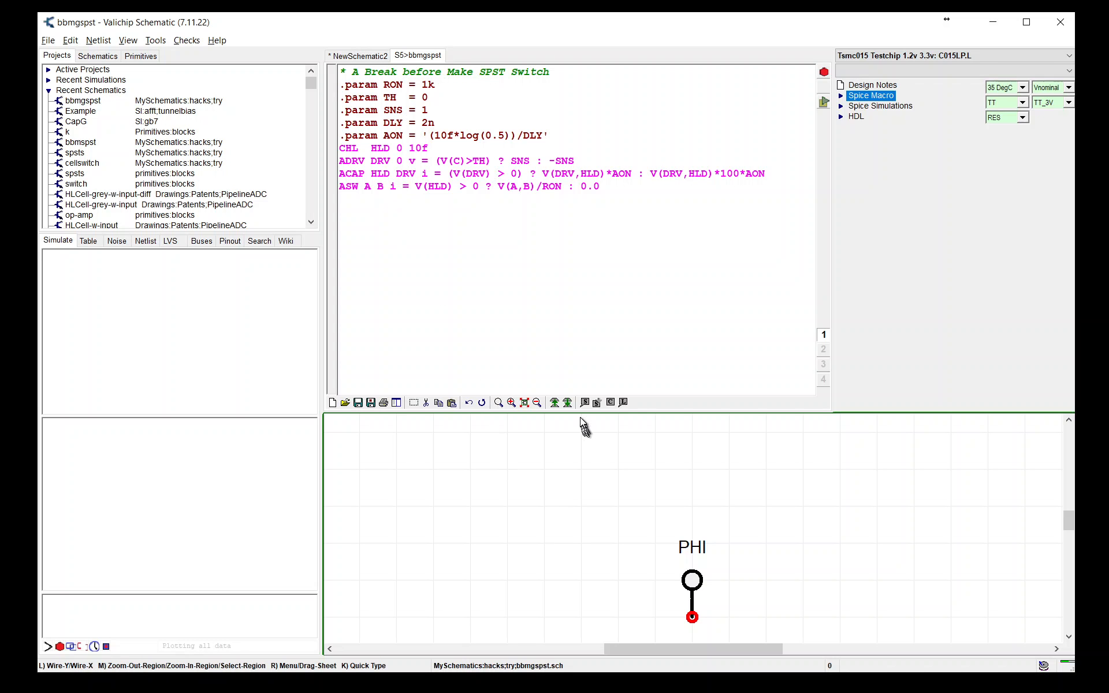
drag(578, 411, 565, 249)
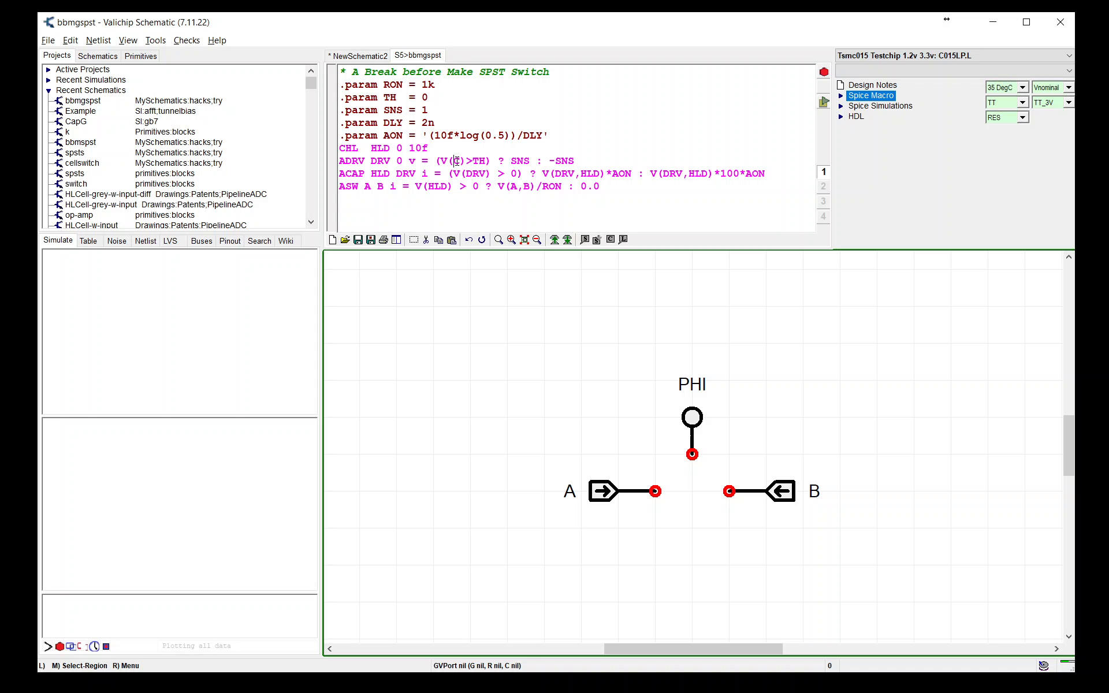
Change V(C) to V(PHI) in the macro's ADRV line, save the bbmgspst schematic and return to the parent schematic
key(BackSpace)
text(PHI)
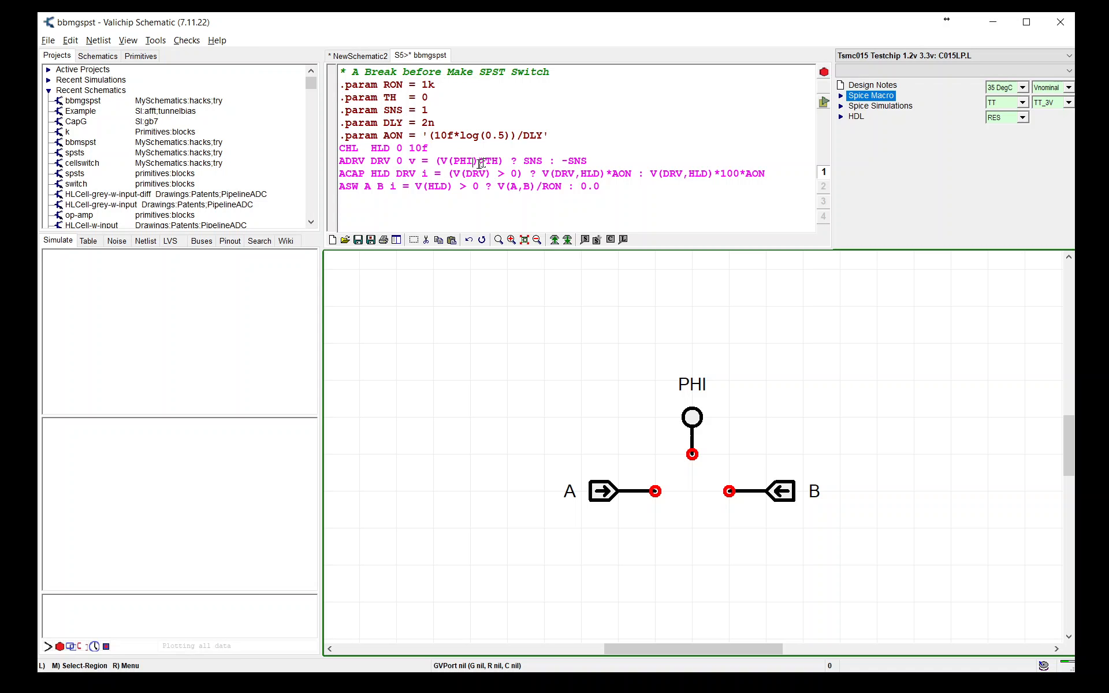
click(359, 240)
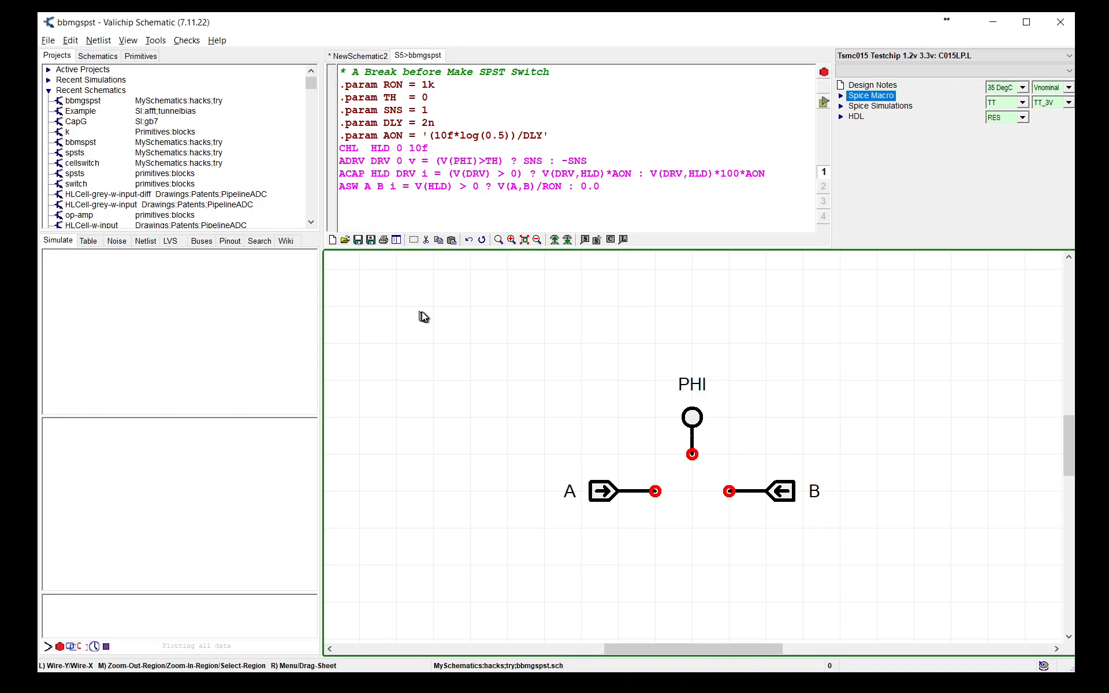
click(554, 241)
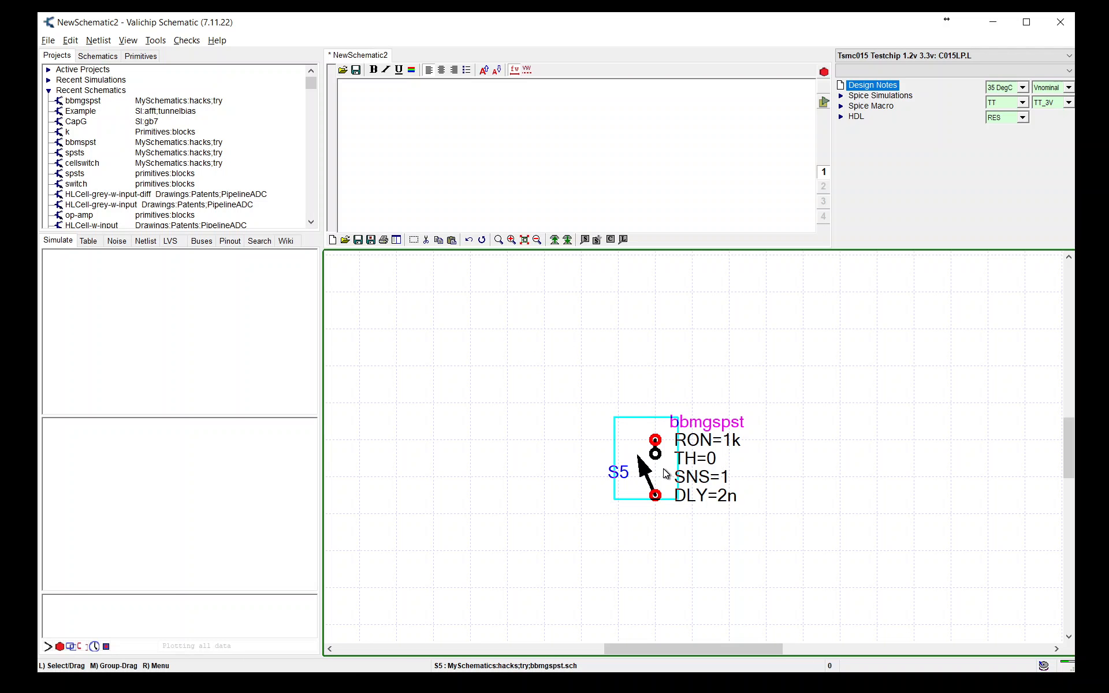
Copy the bbmgspst switch once to its upper left and once to its right, and renumber all devices
ctrl+drag(663, 468, 479, 327)
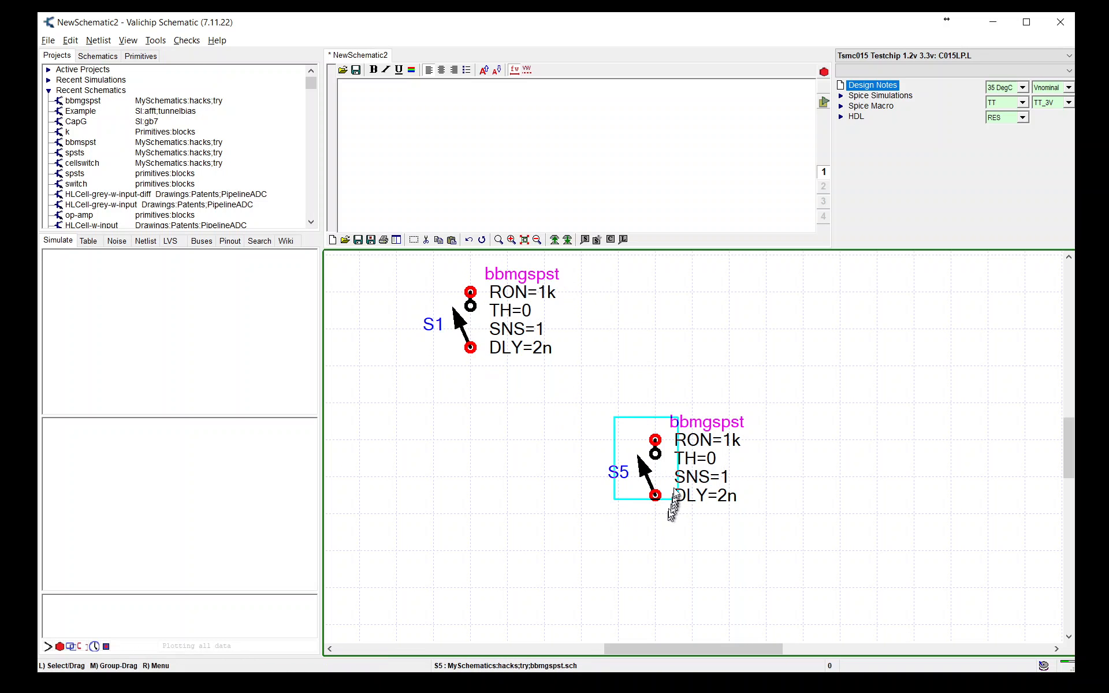
ctrl+drag(664, 474, 885, 478)
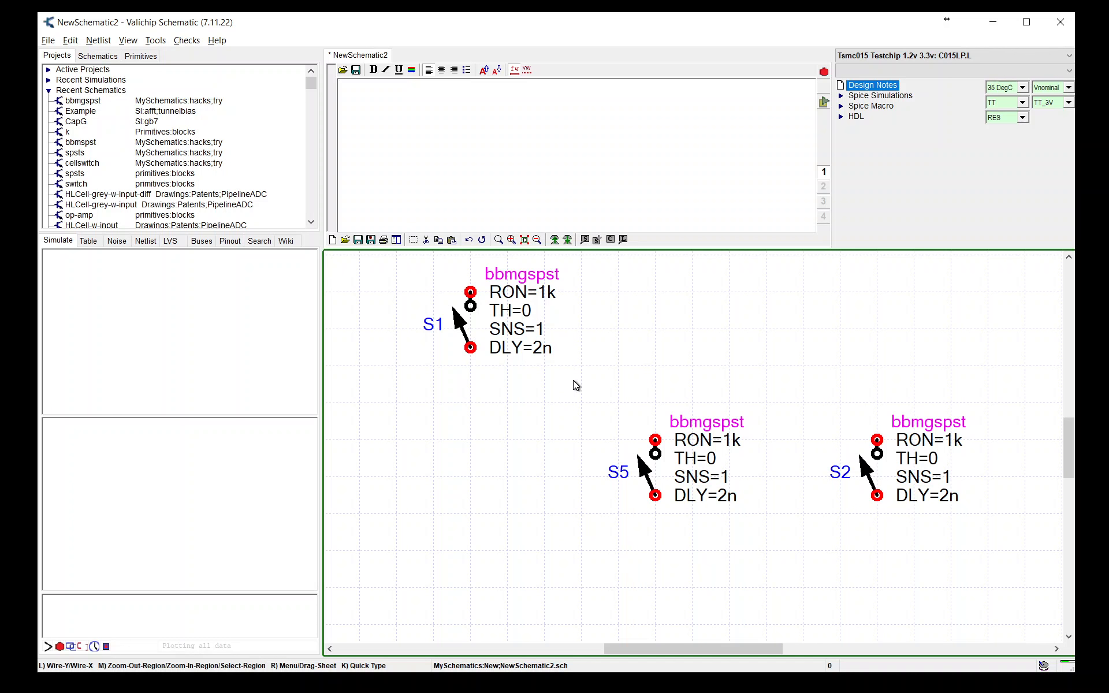
drag(467, 326, 393, 326)
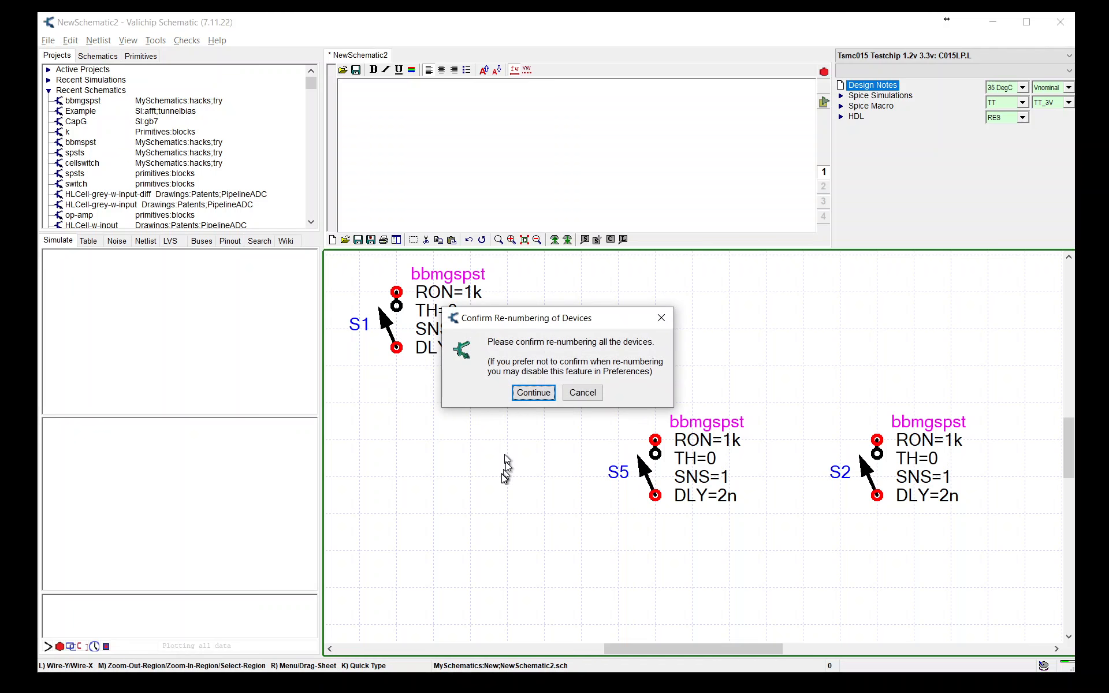
click(530, 391)
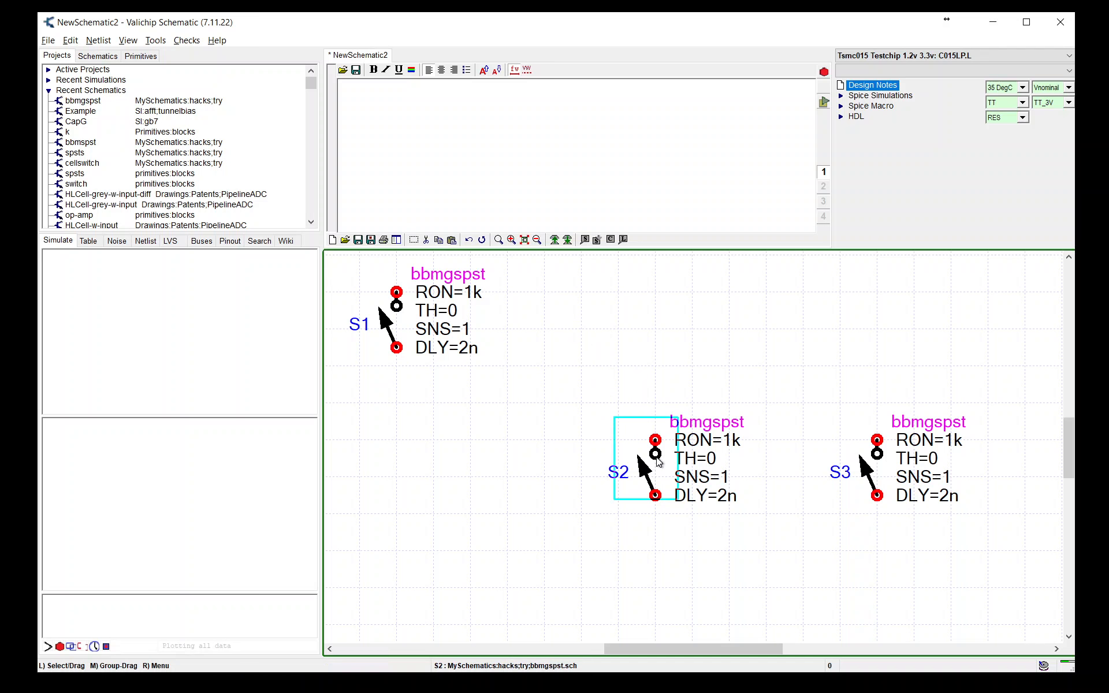
Link the use parameters of switches S2 and S3 to those of S1
double_click(657, 458)
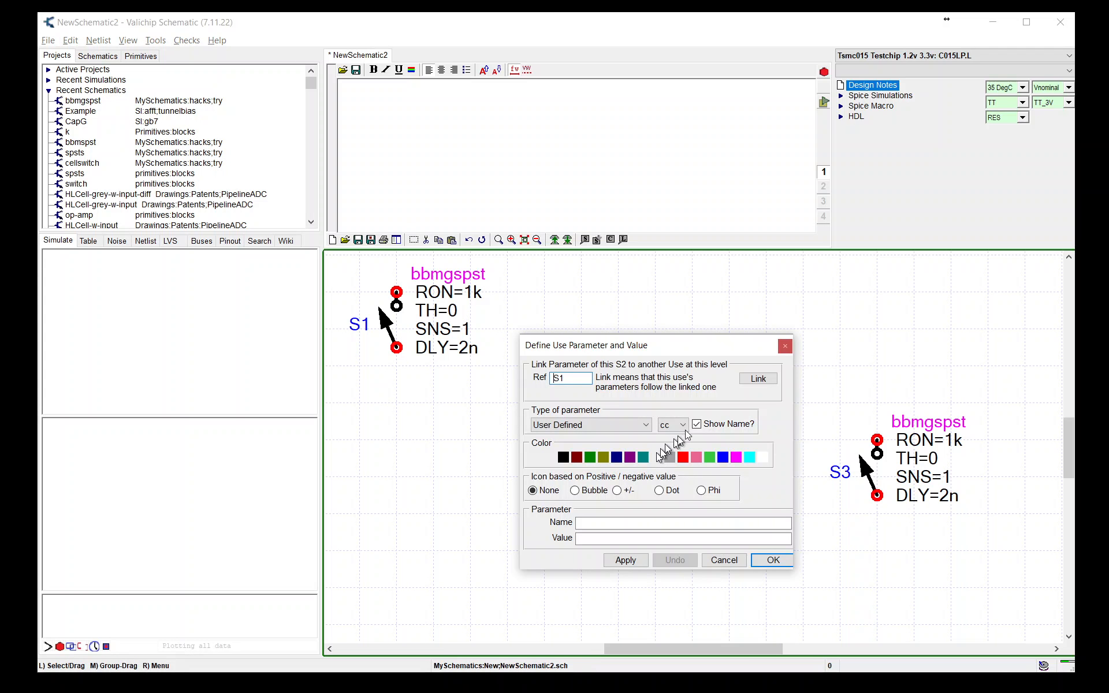
click(752, 381)
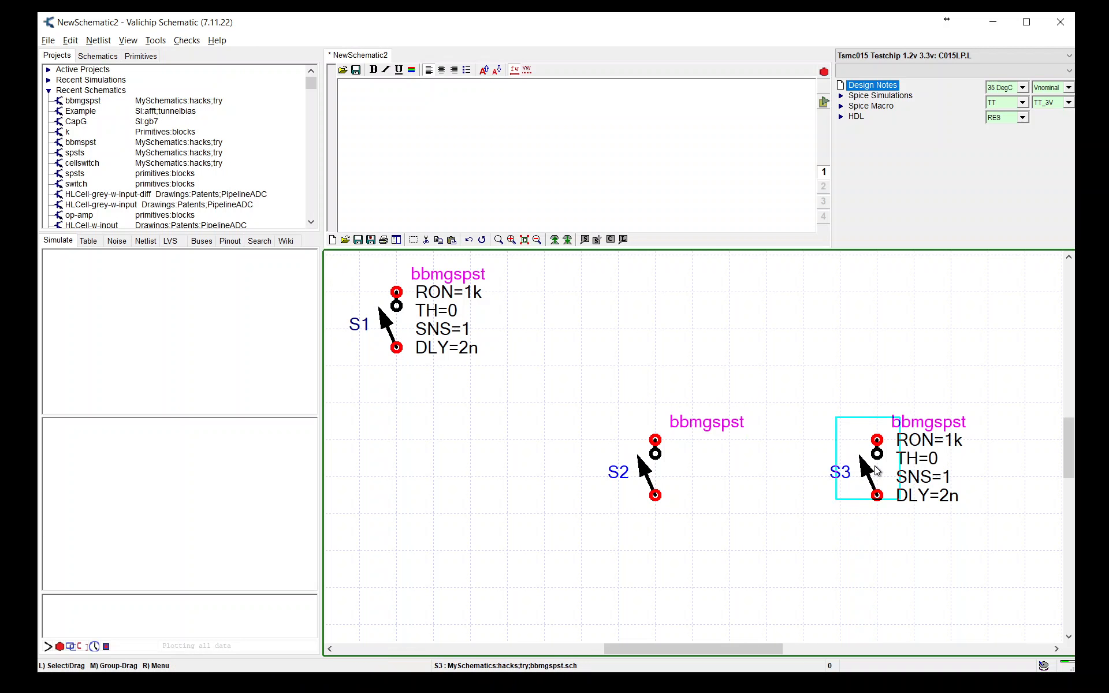
double_click(878, 471)
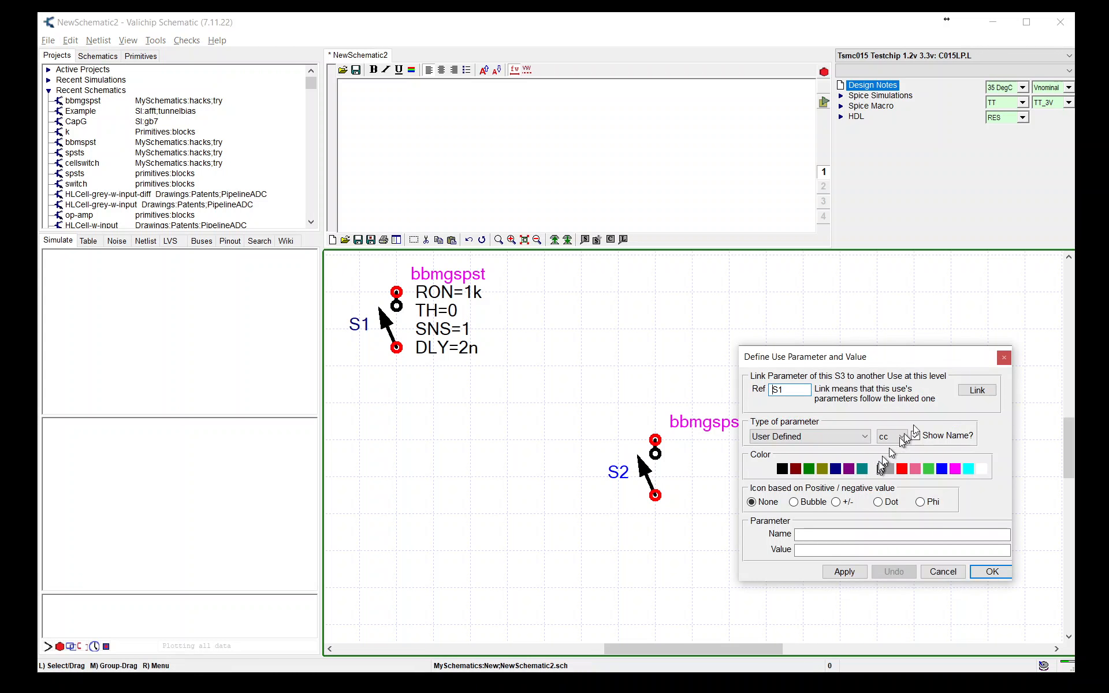
click(982, 391)
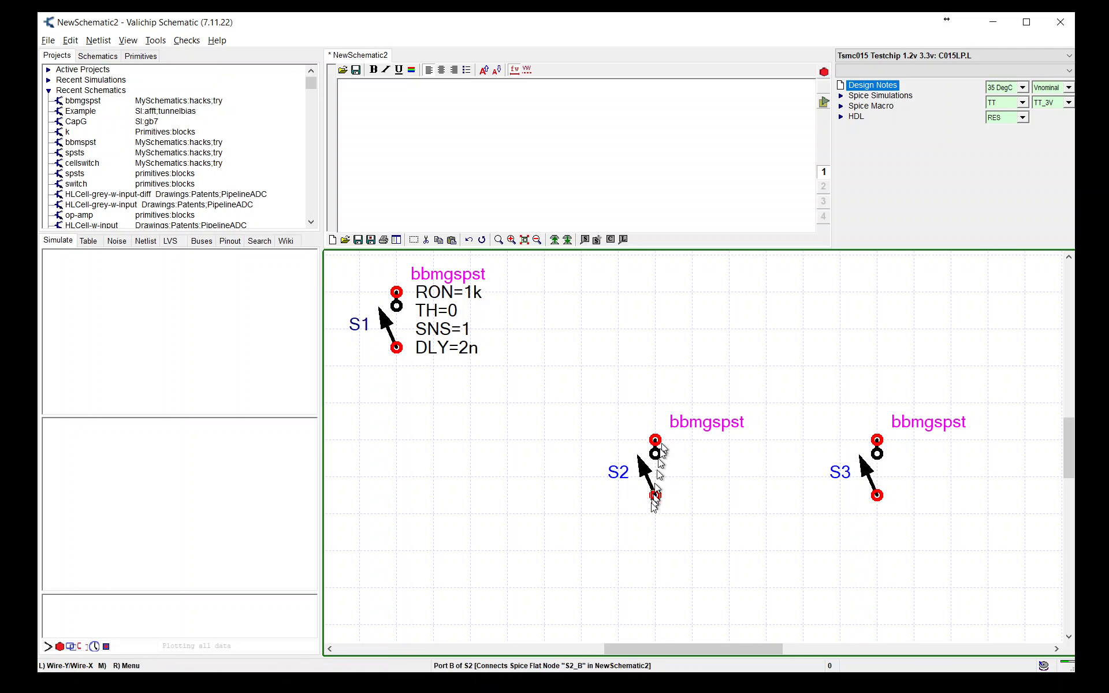
Wire the upper ports of S2 and S3 together and connect each lower port to DGnd, with both ground labels horizontal
drag(657, 566, 877, 551)
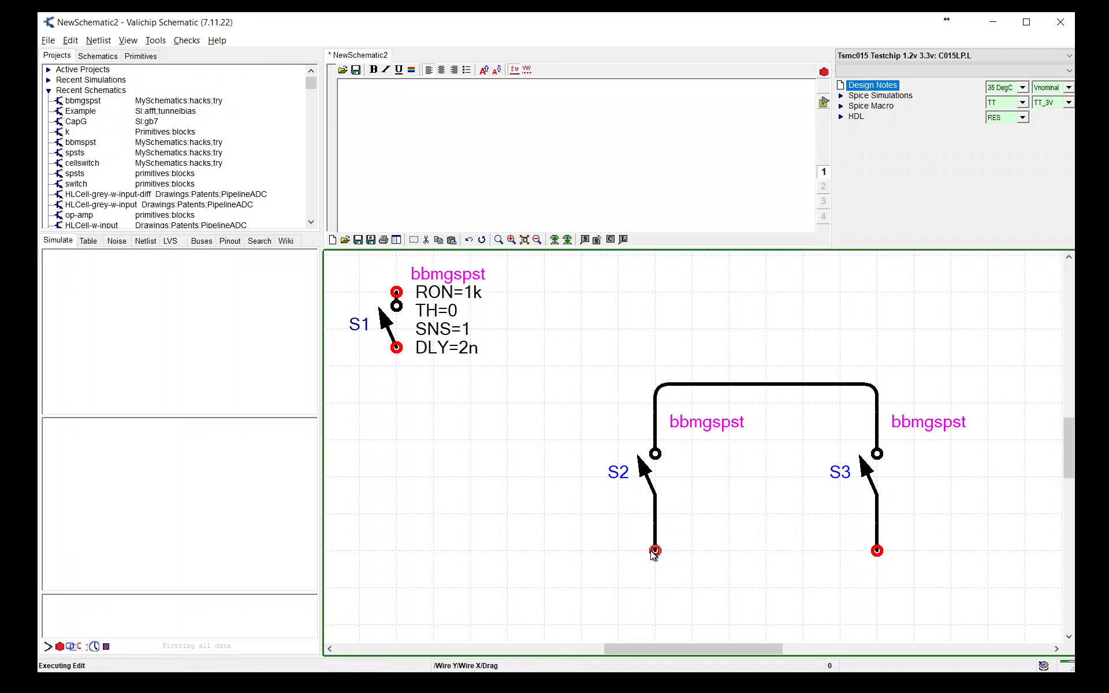
key(g)
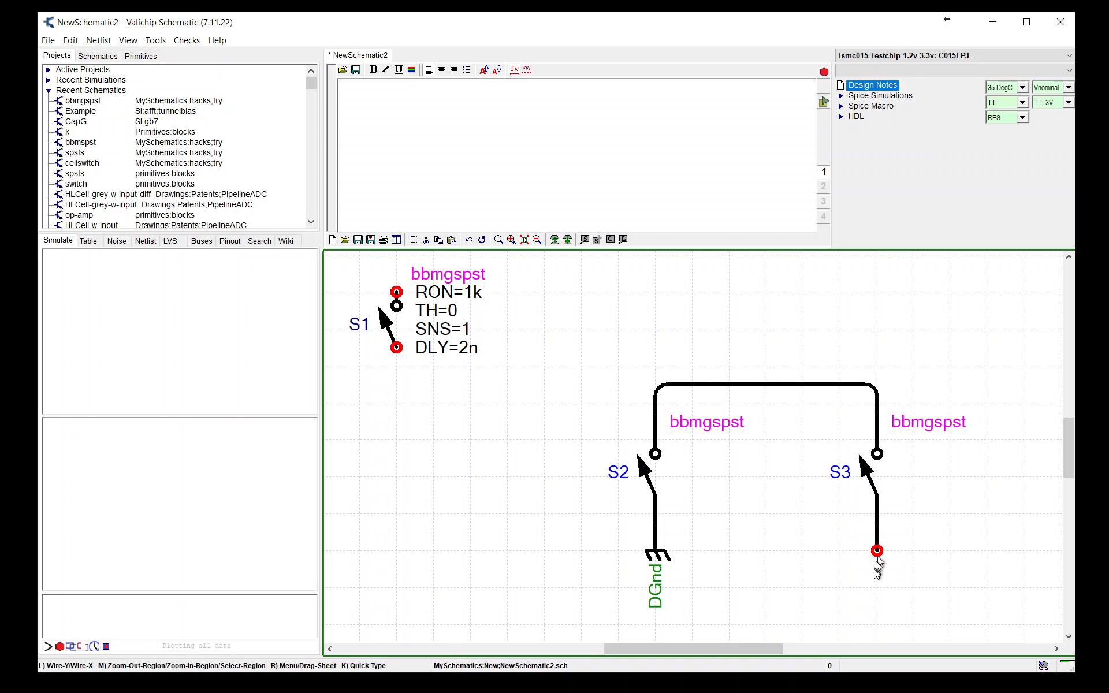
key(g)
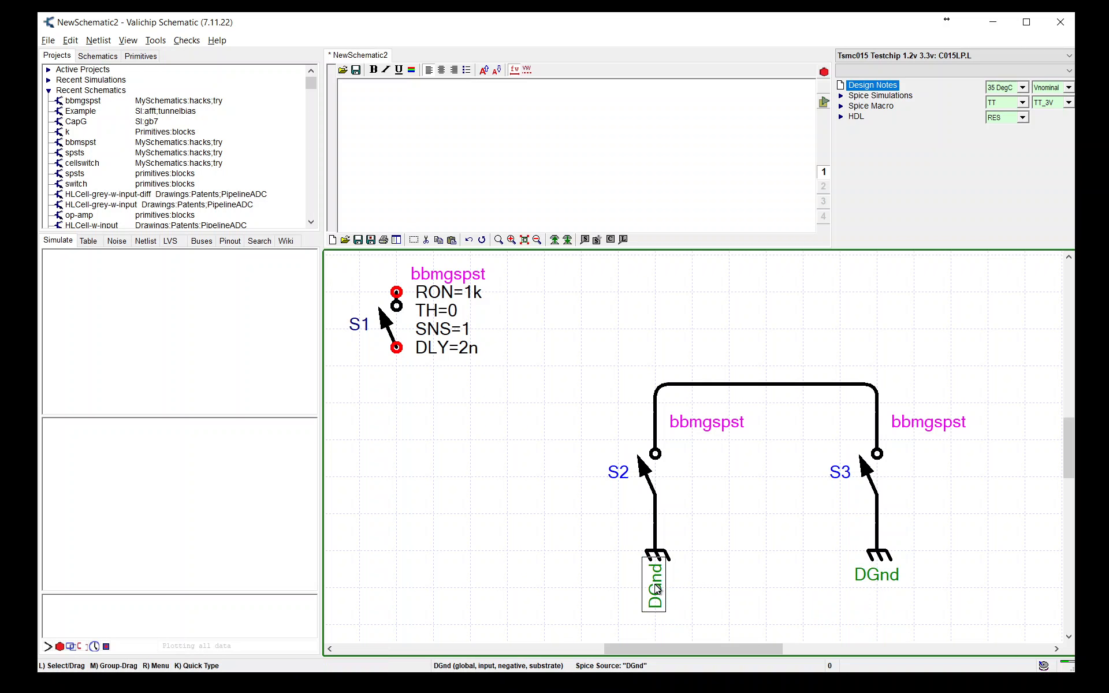
key(r)
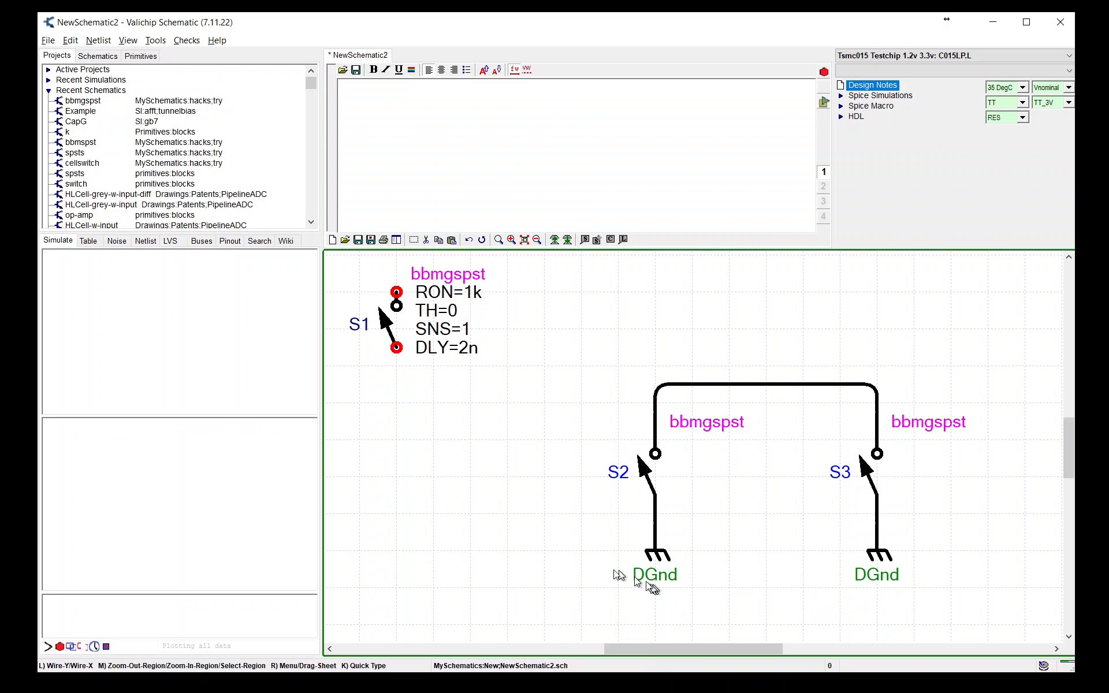
Display the schematic's netlist in enlarged text to check the parameters passed to switches S2 and S3
click(146, 241)
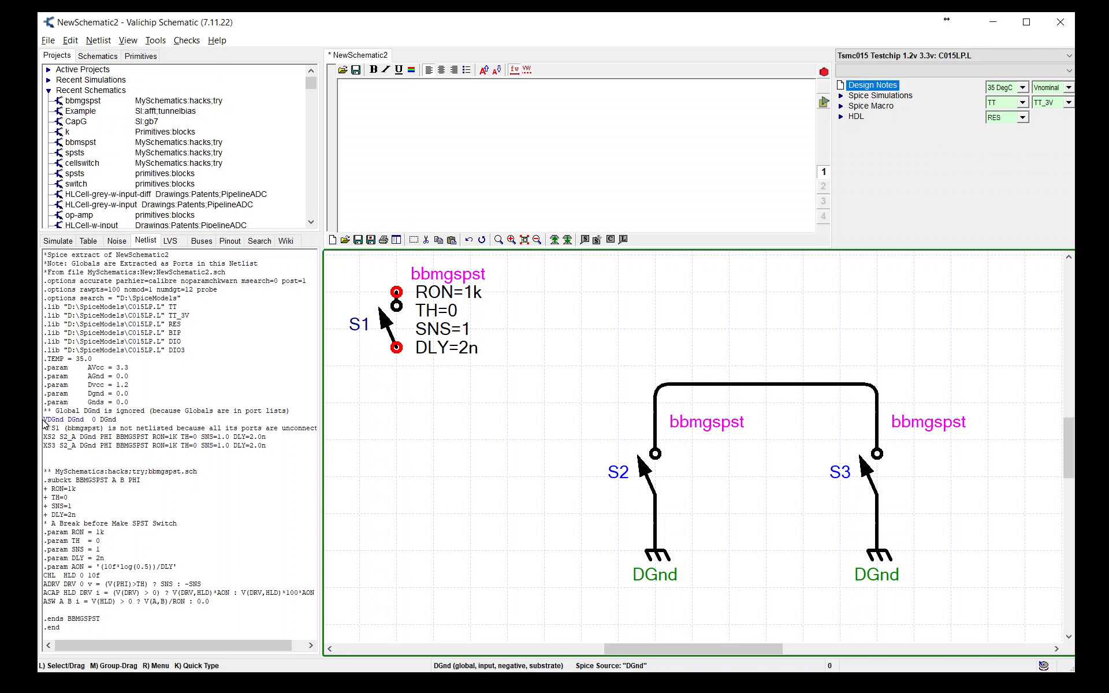
ctrl+scroll(219, 481, up, 2)
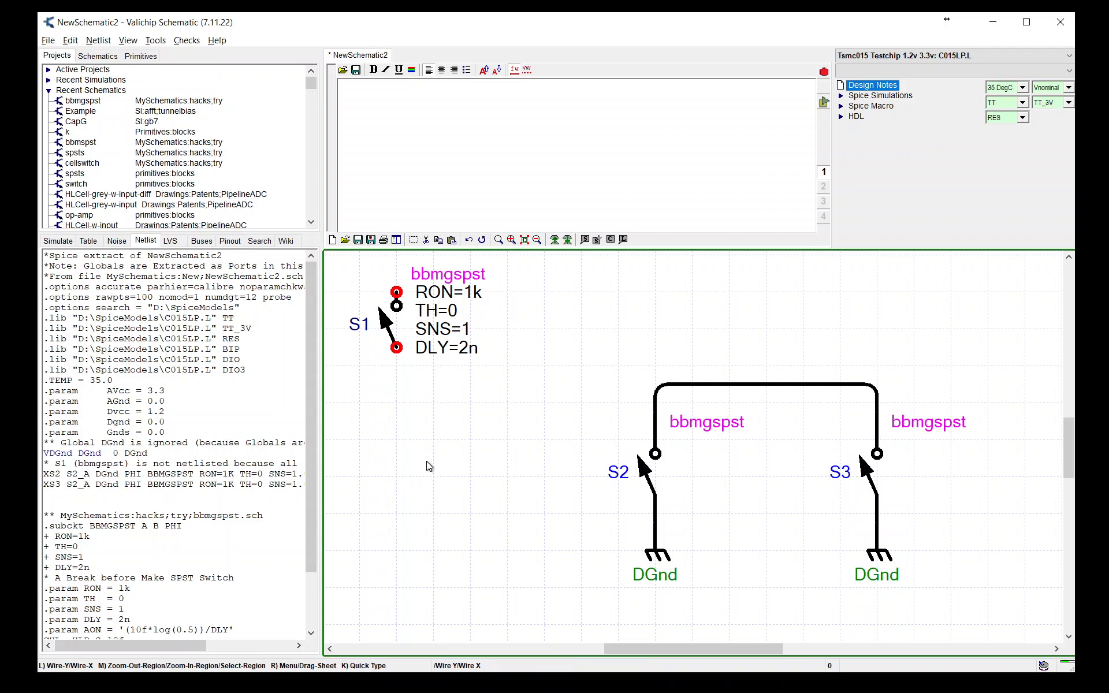
Place a 10p capacitor primitive in the empty area between switches S1 and S2
click(396, 239)
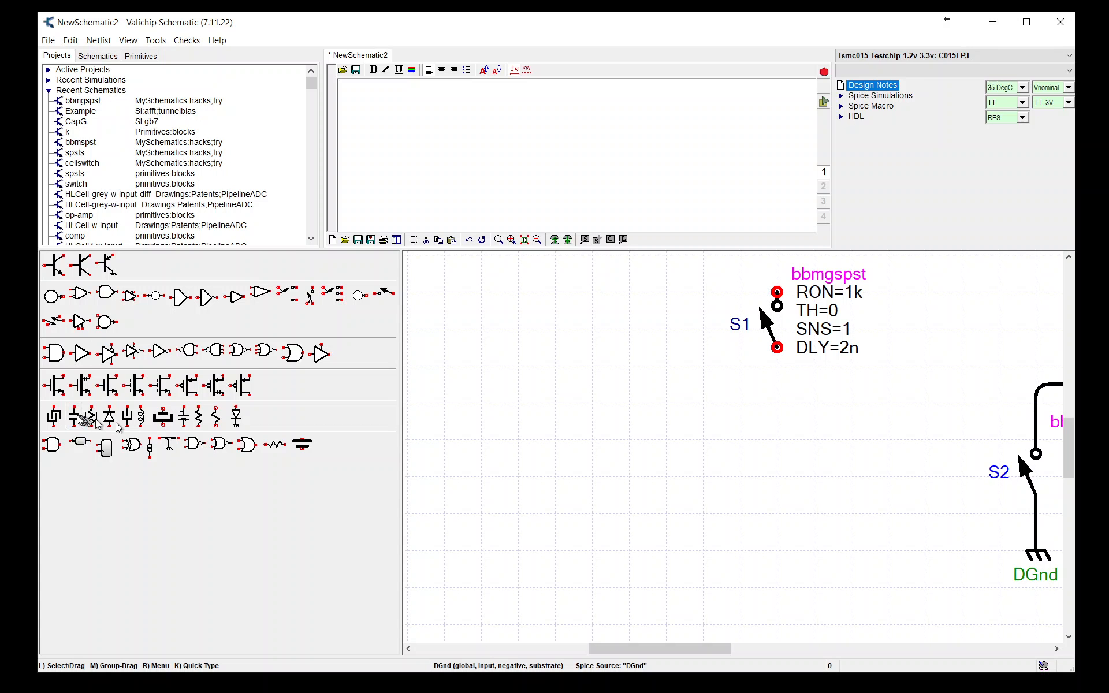
drag(74, 416, 875, 481)
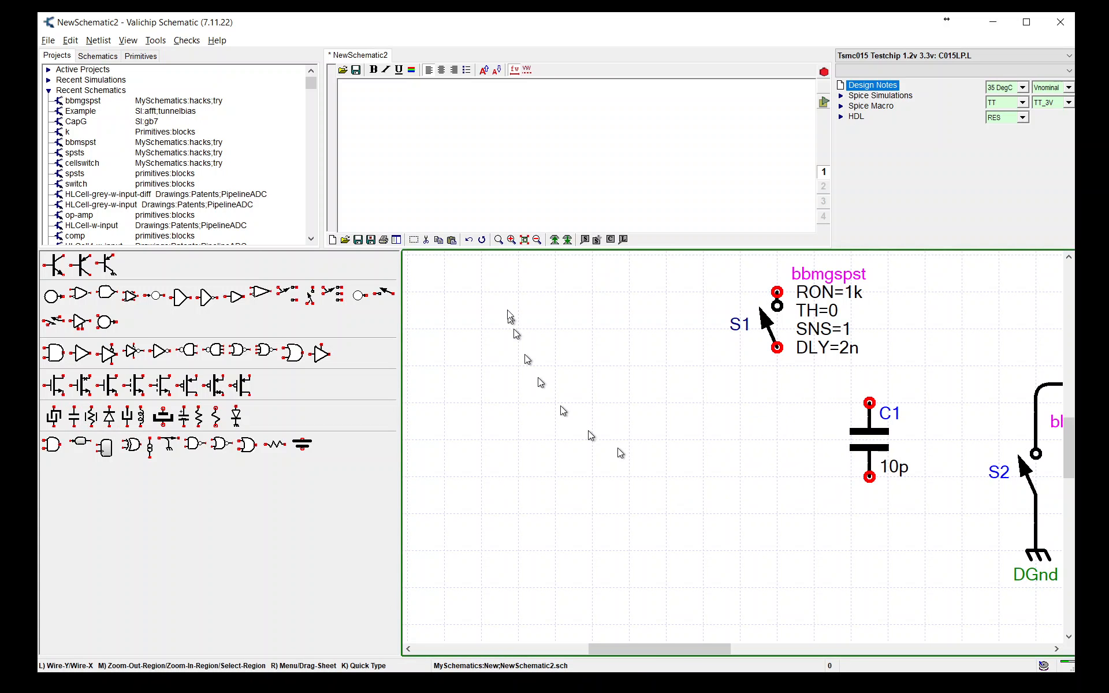
click(396, 240)
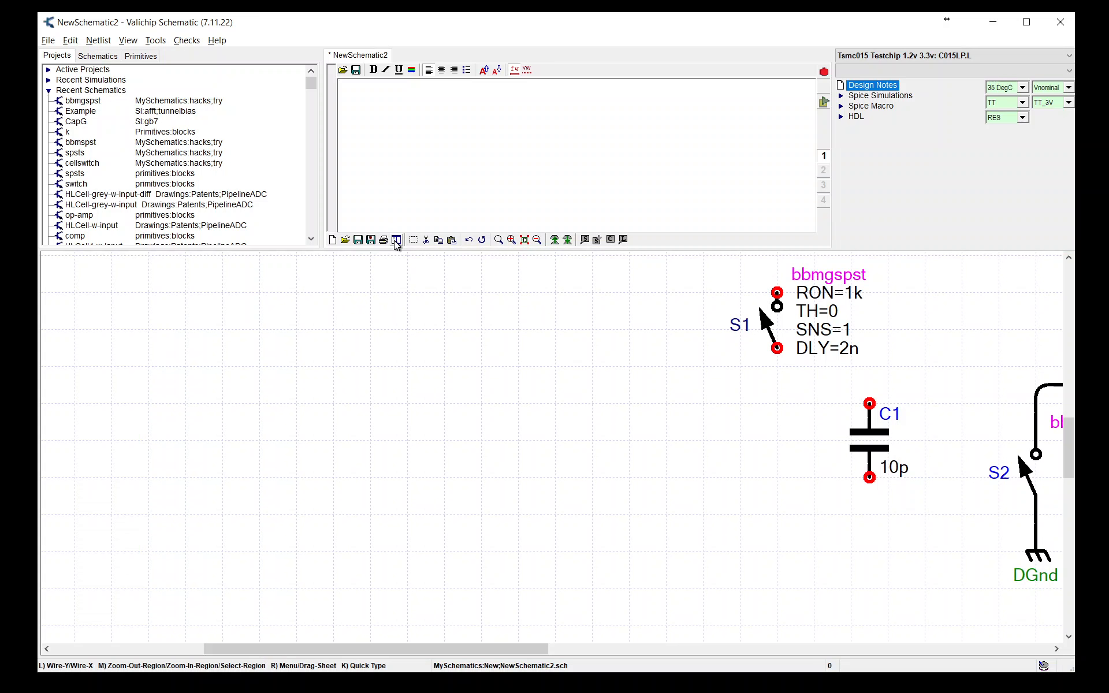
key(v)
key(f)
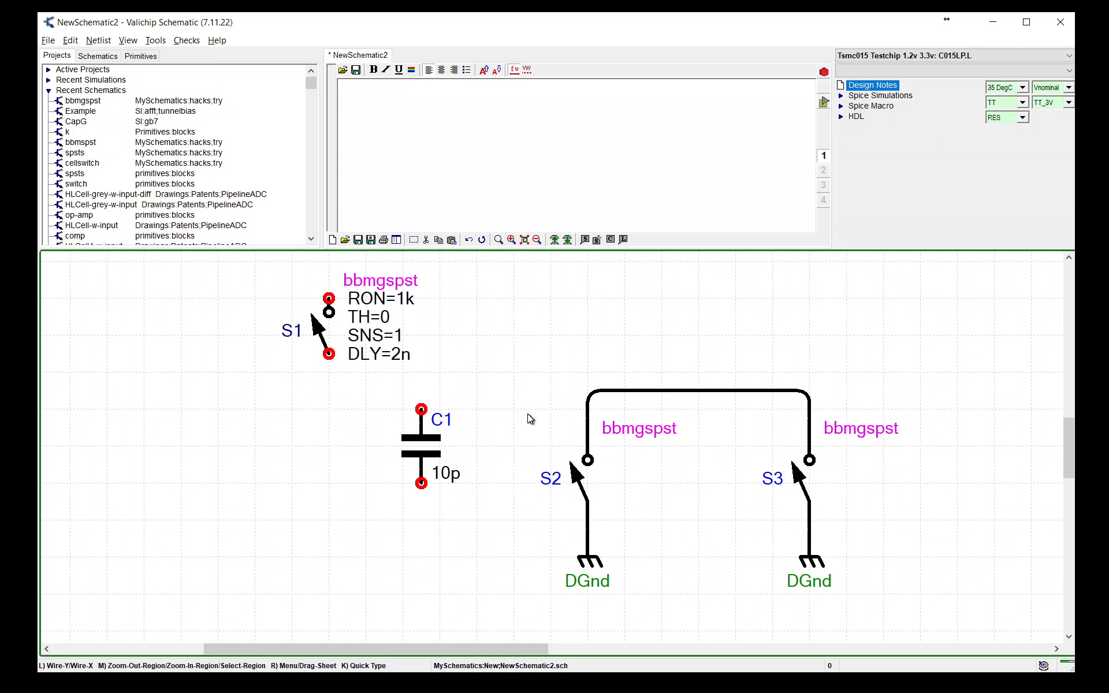
Insert a rotated copy of the capacitor into the wire joining S2 and S3 with horizontal labels, and delete the original capacitor
middle_drag(422, 445, 700, 324)
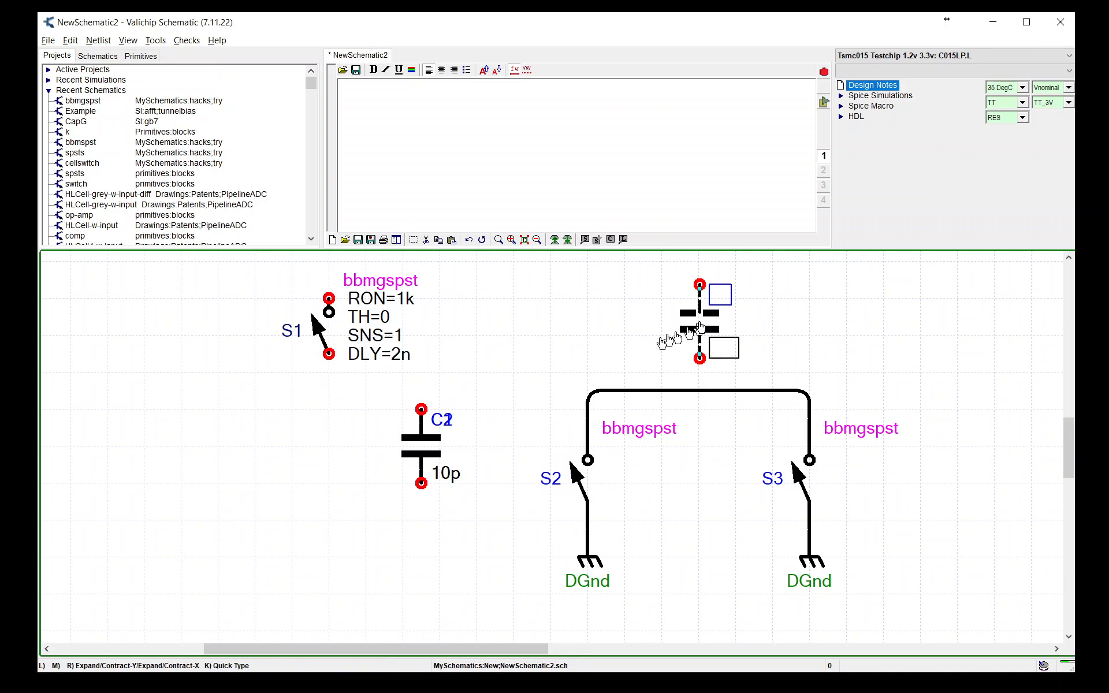
key(r)
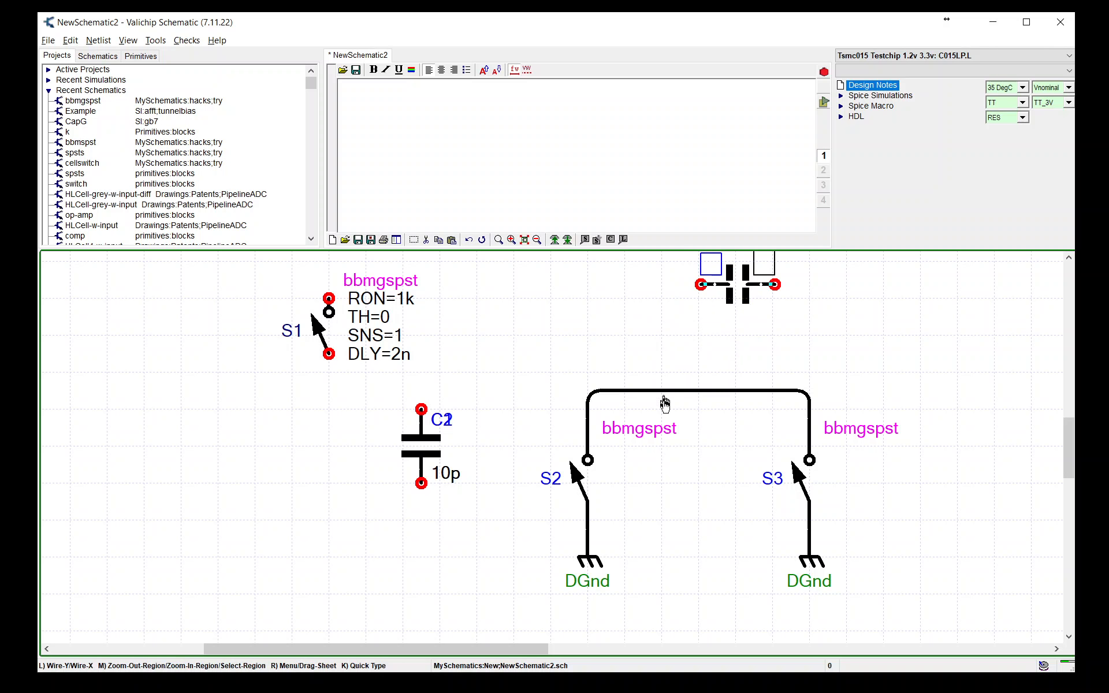
mouse_move(664, 397)
middle_down()
mouse_move(668, 386)
mouse_move(655, 427)
middle_up()
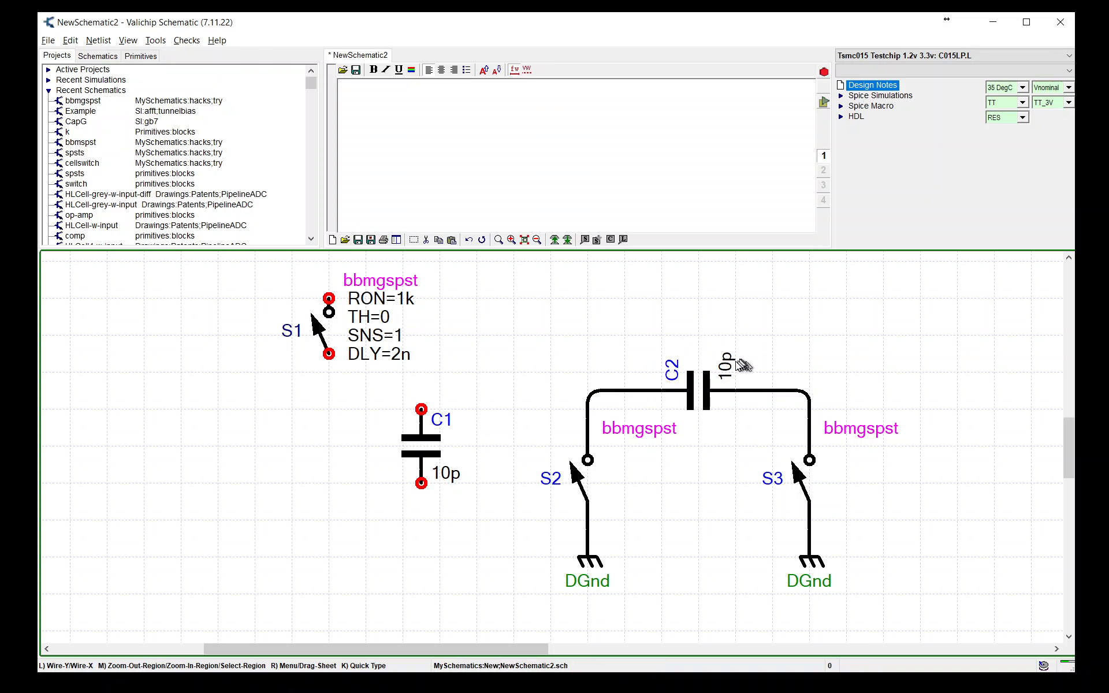
key(r)
key(r)
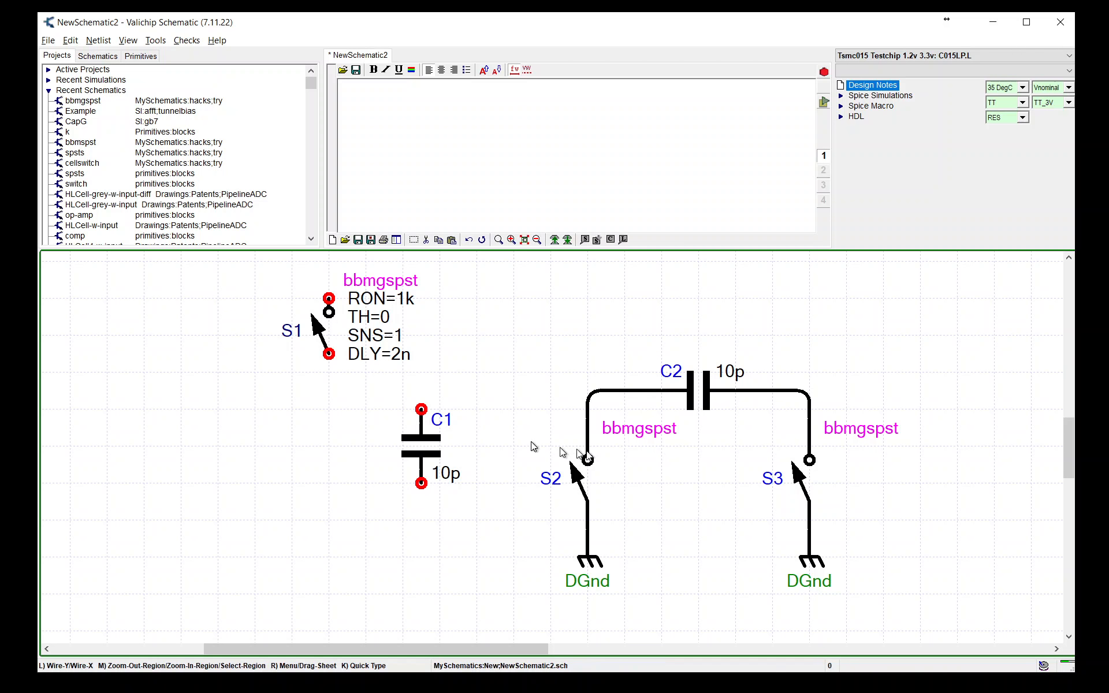
key(Delete)
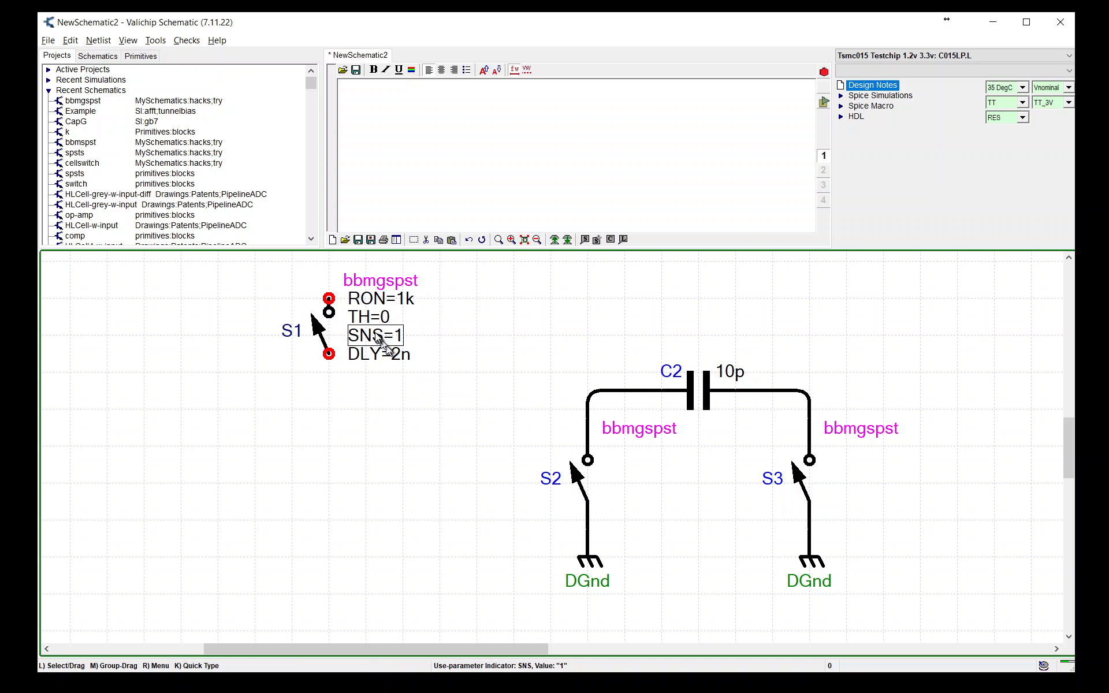
Add an SNS use parameter with the value -1 to switch S2
right_click(597, 481)
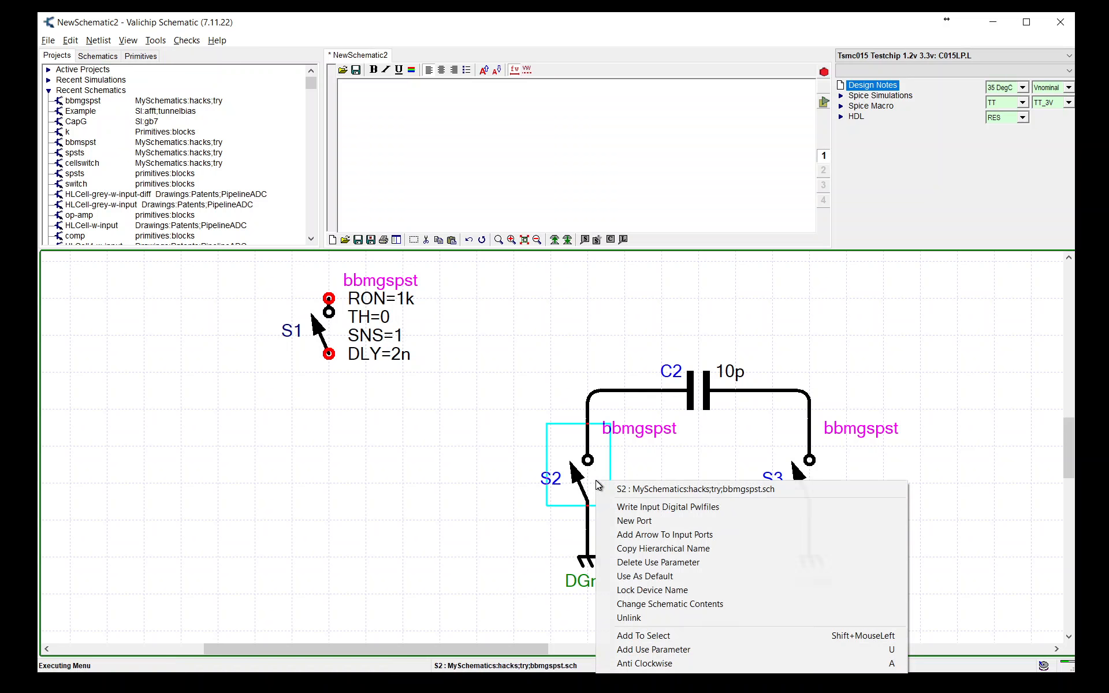
click(678, 649)
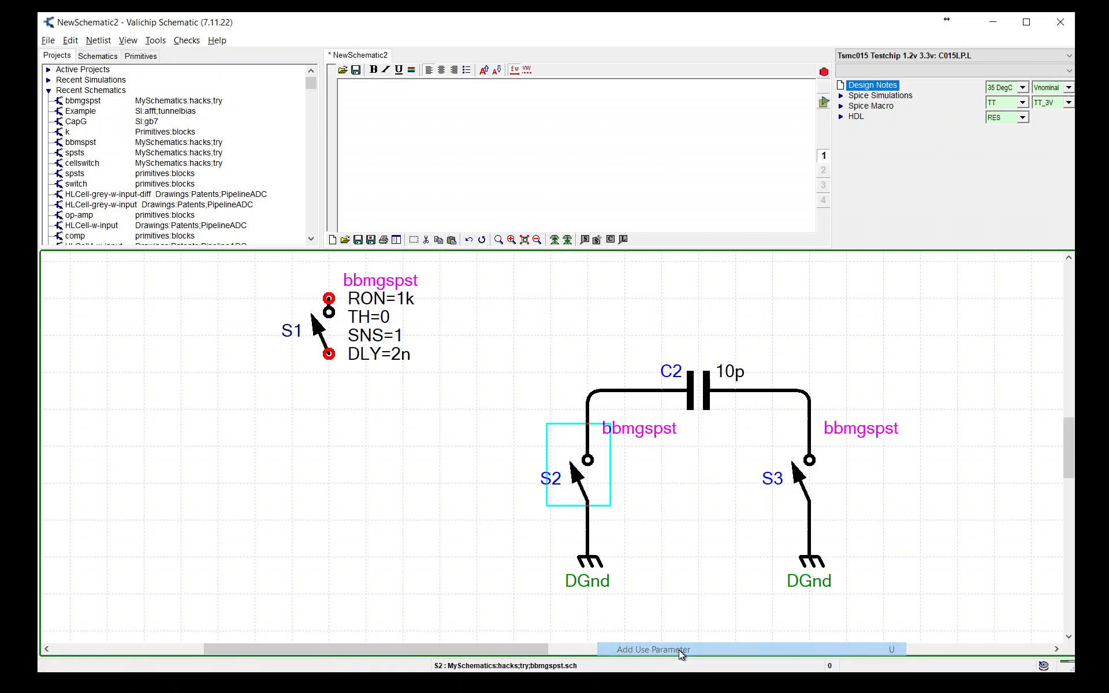
drag(690, 546, 396, 399)
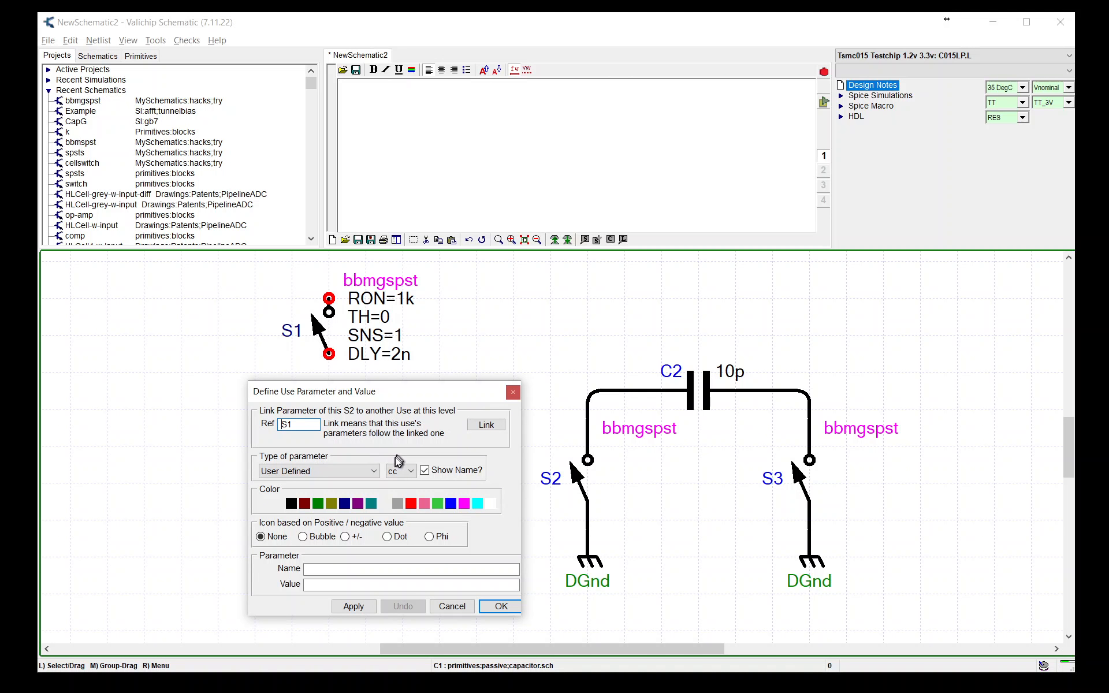
click(373, 471)
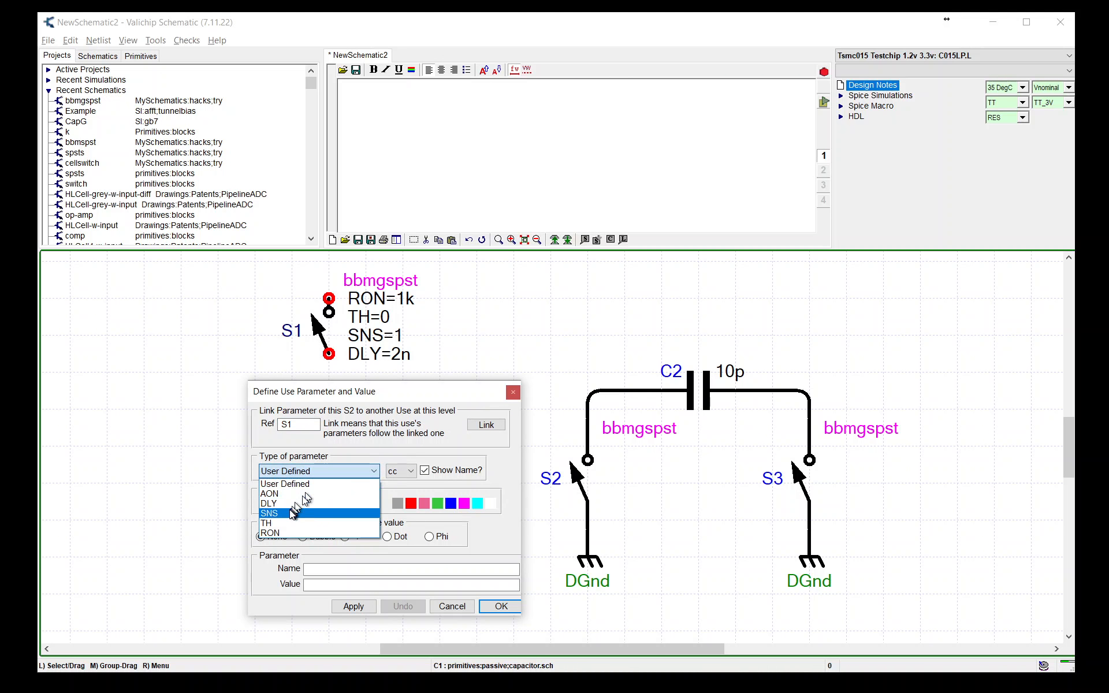
click(289, 513)
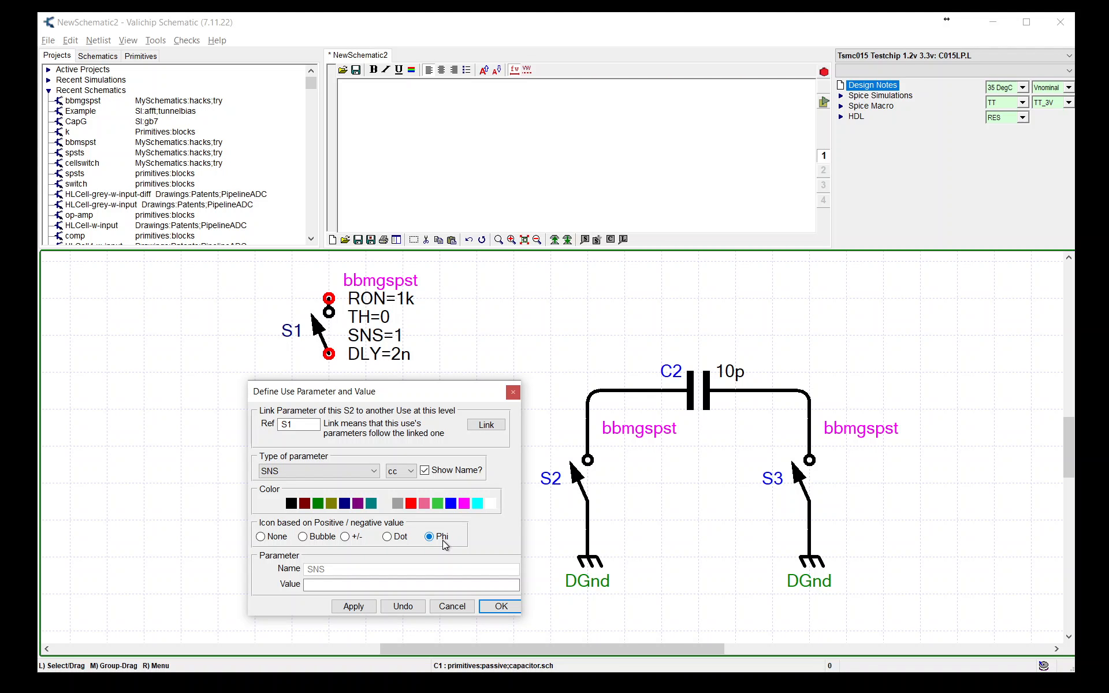
click(398, 584)
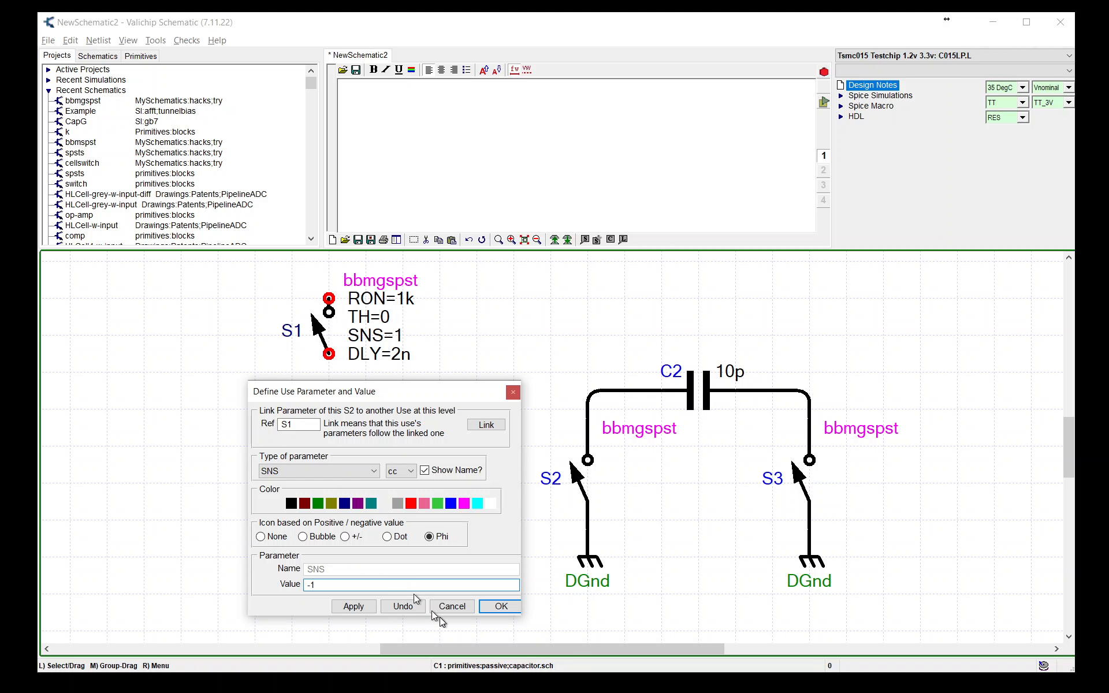
click(502, 606)
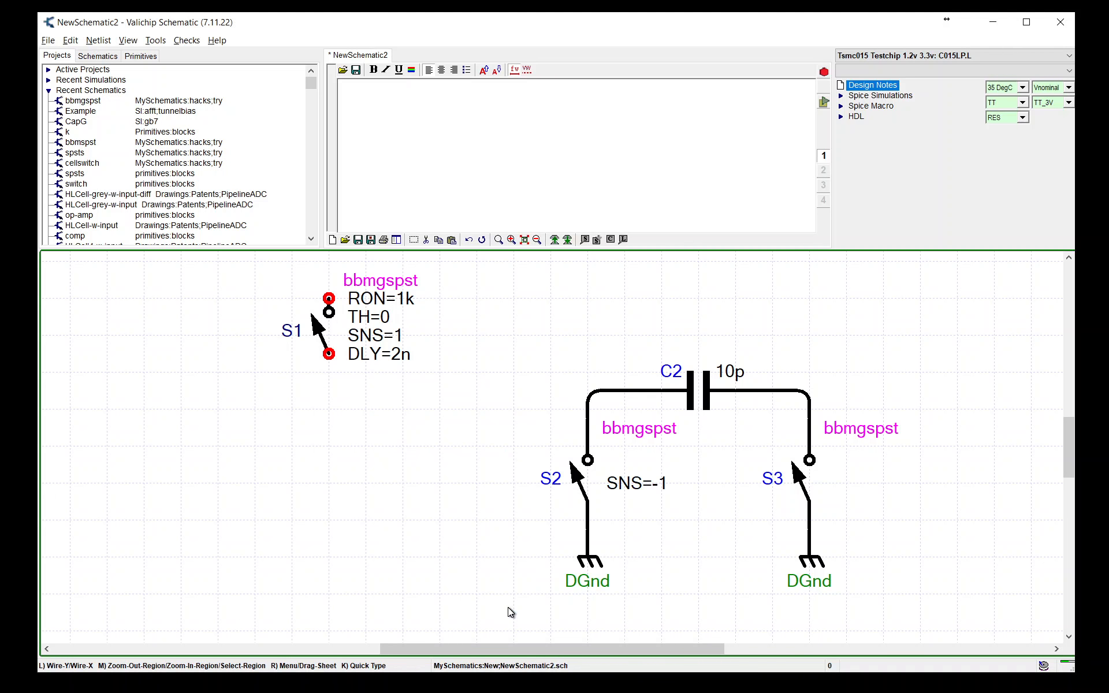
Change S2's SNS parameter indicator to the Phi icon
right_click(639, 489)
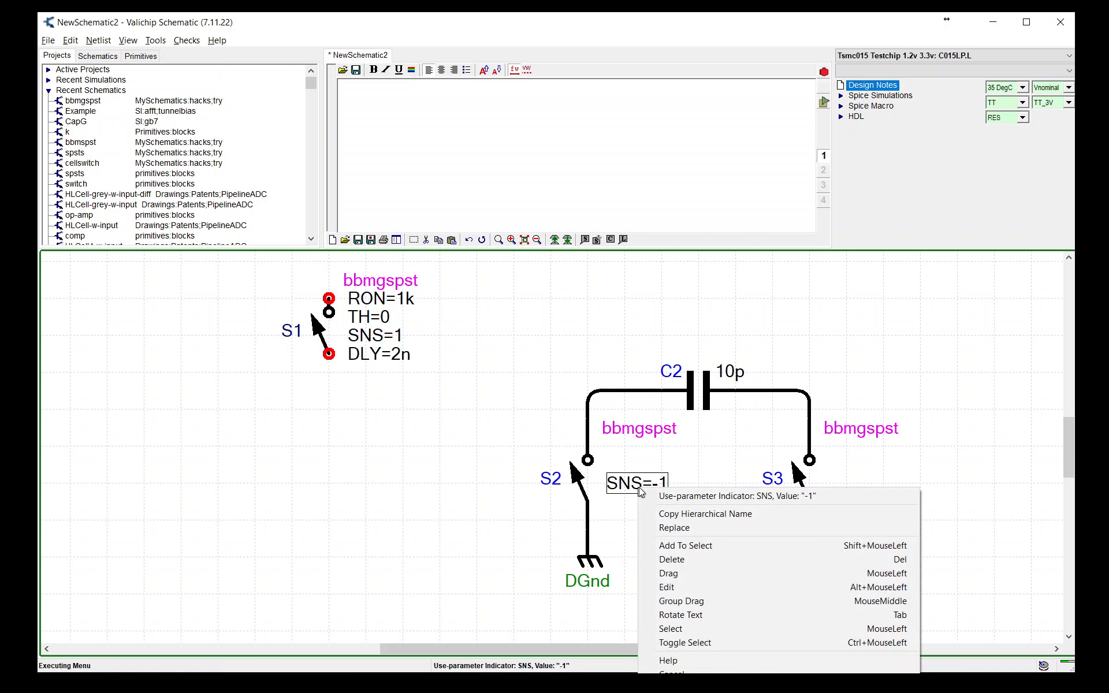
click(668, 587)
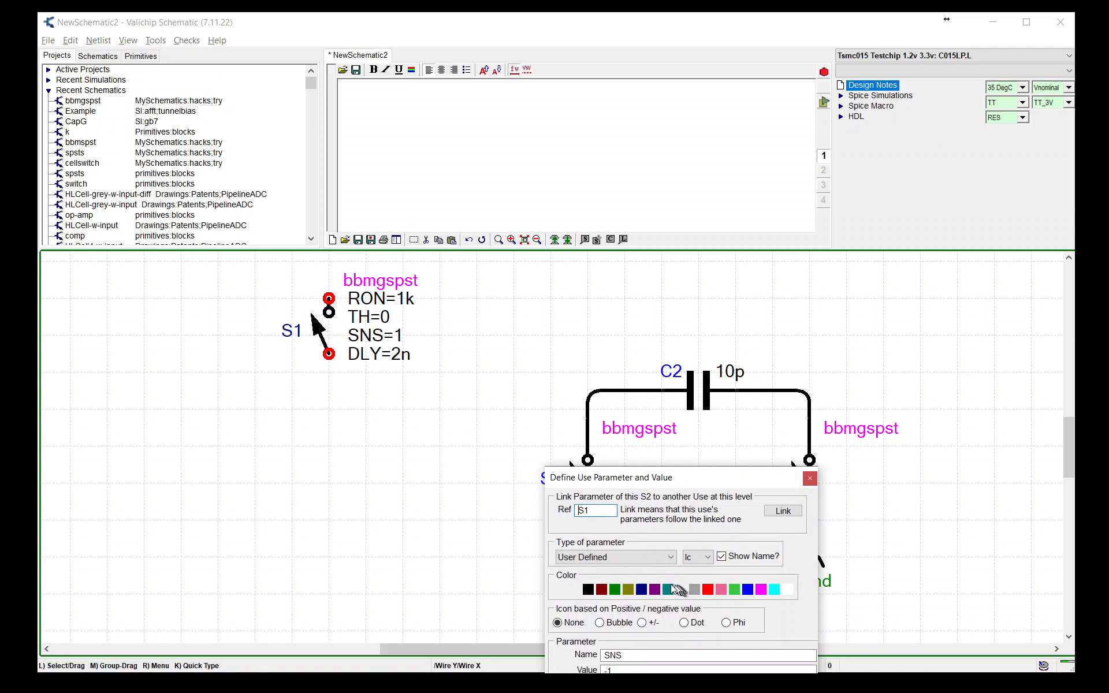
click(726, 623)
key(Return)
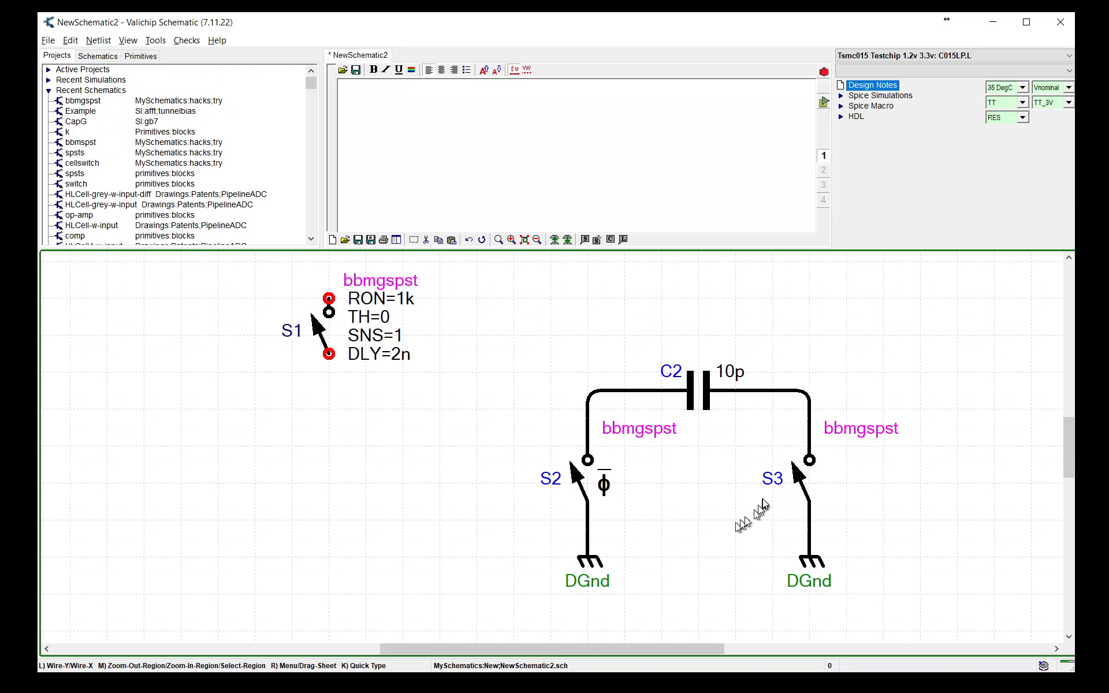
Add an SNS use parameter with the value +1 and the Phi icon option to switch S3
double_click(820, 476)
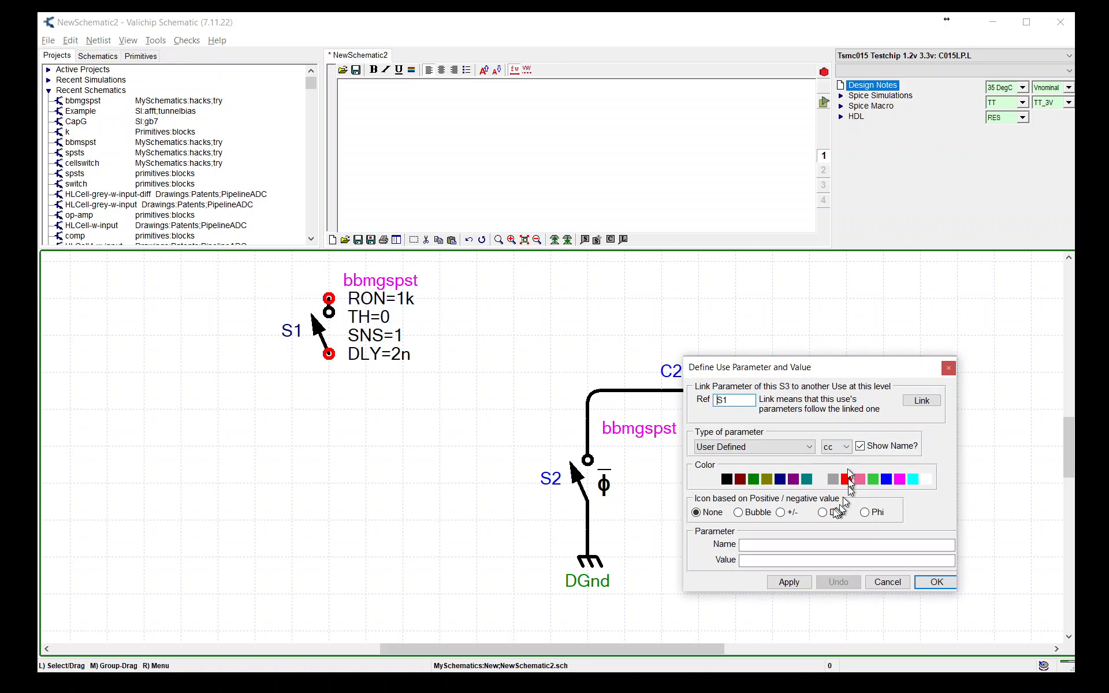
click(753, 447)
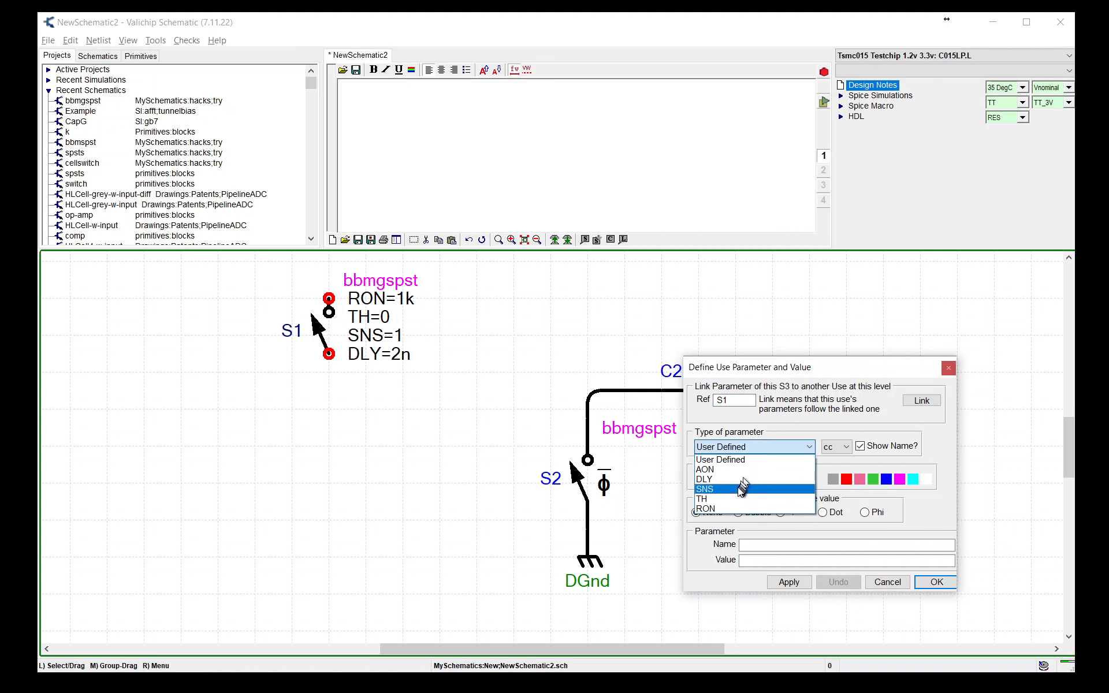
click(729, 490)
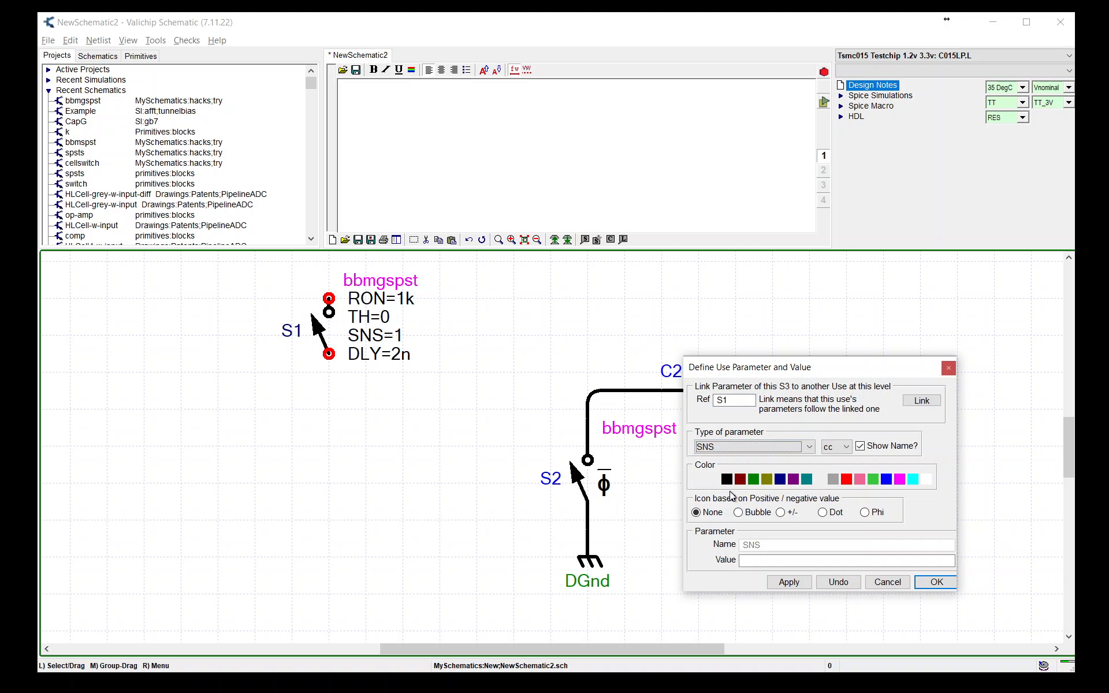
click(769, 560)
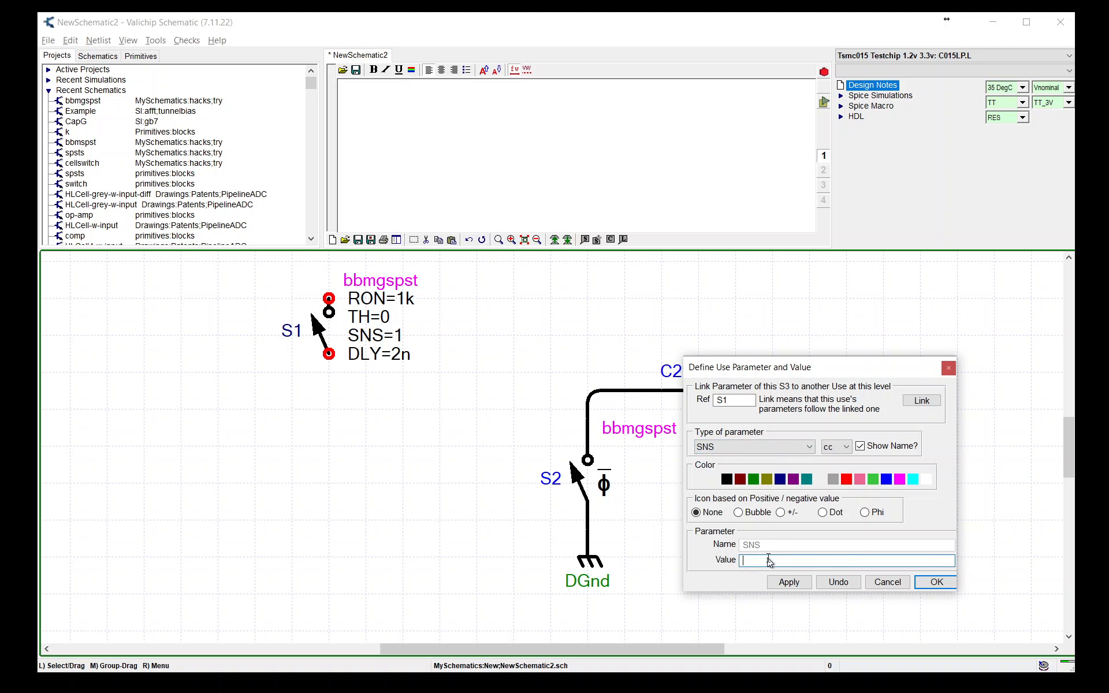
text(+1)
click(864, 513)
click(928, 585)
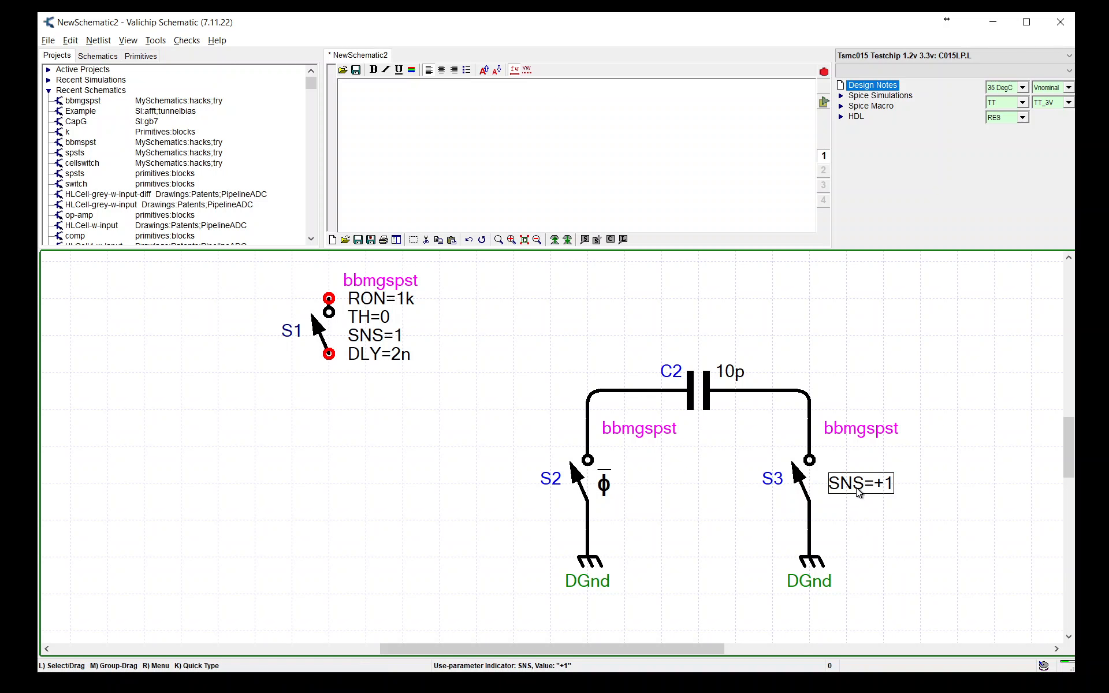
Display S3's SNS parameter as a Phi icon and swap the phases, making S2 non-inverted and S3 inverted
text(e)
key(Return)
text(+)
key(Return)
right_click(853, 487)
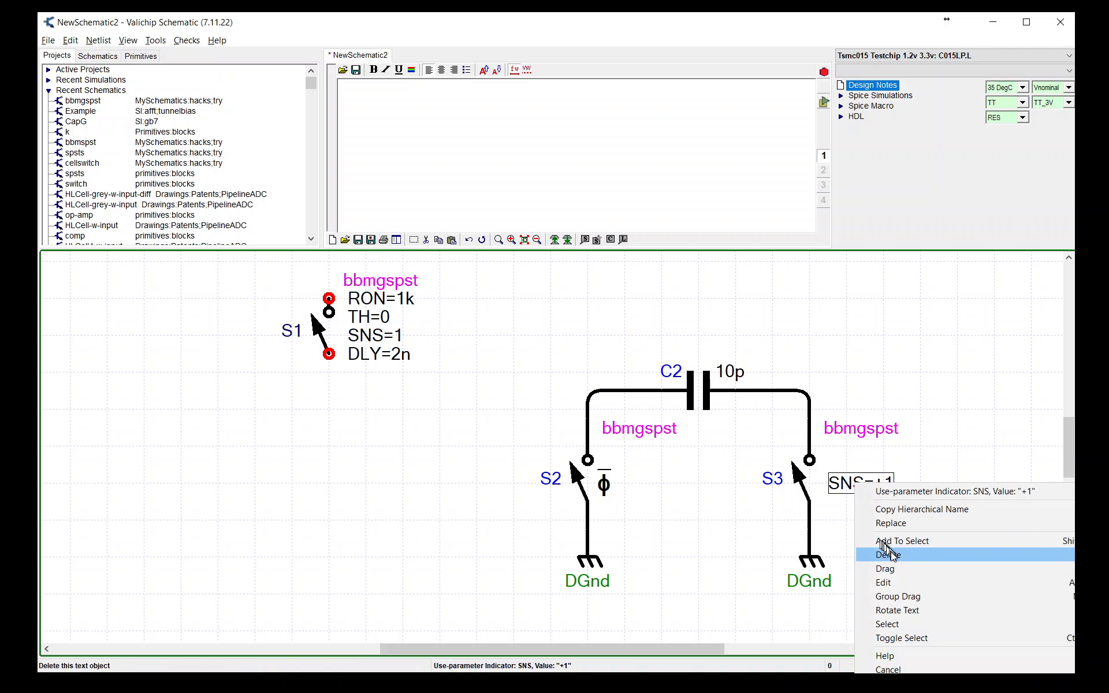
click(896, 581)
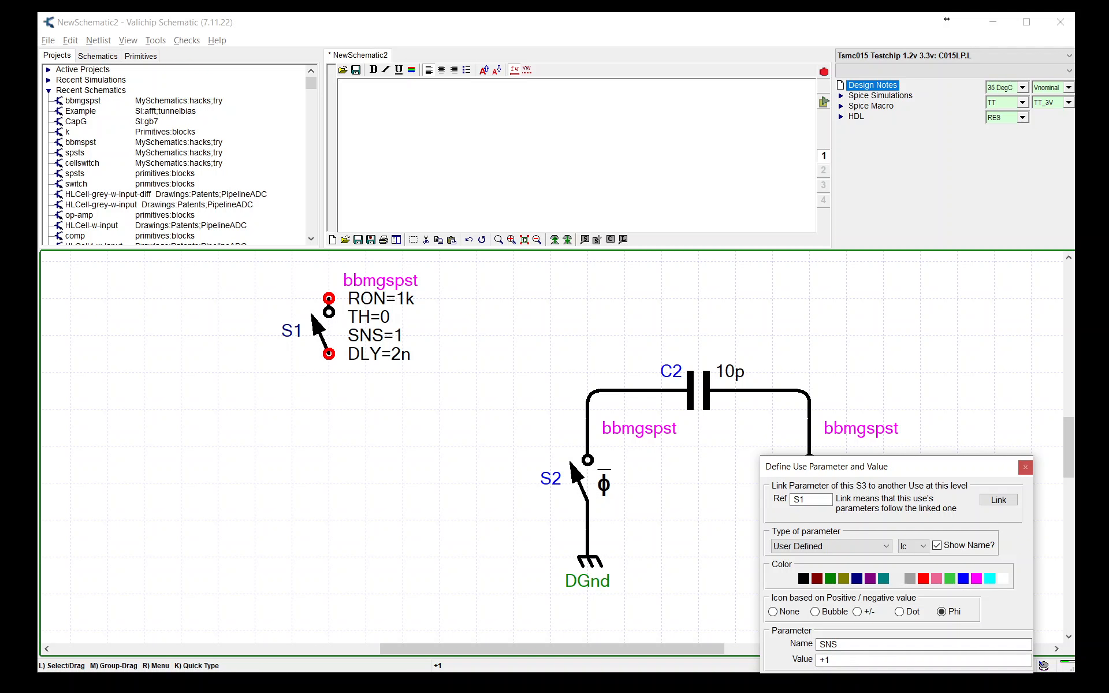
click(1012, 682)
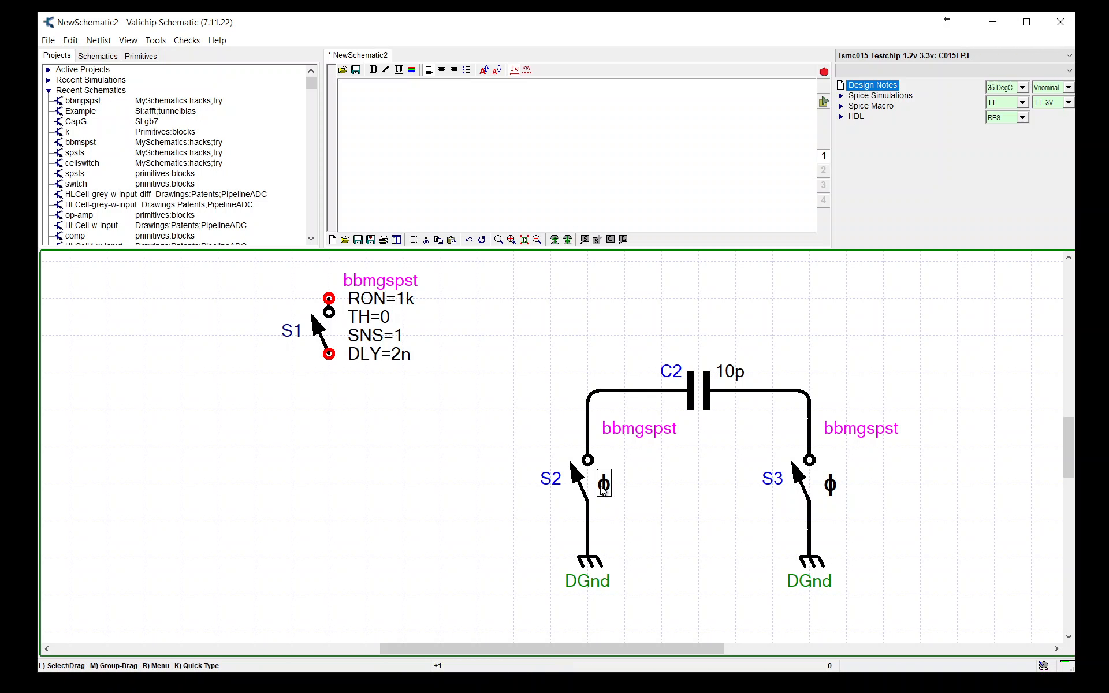
click(831, 483)
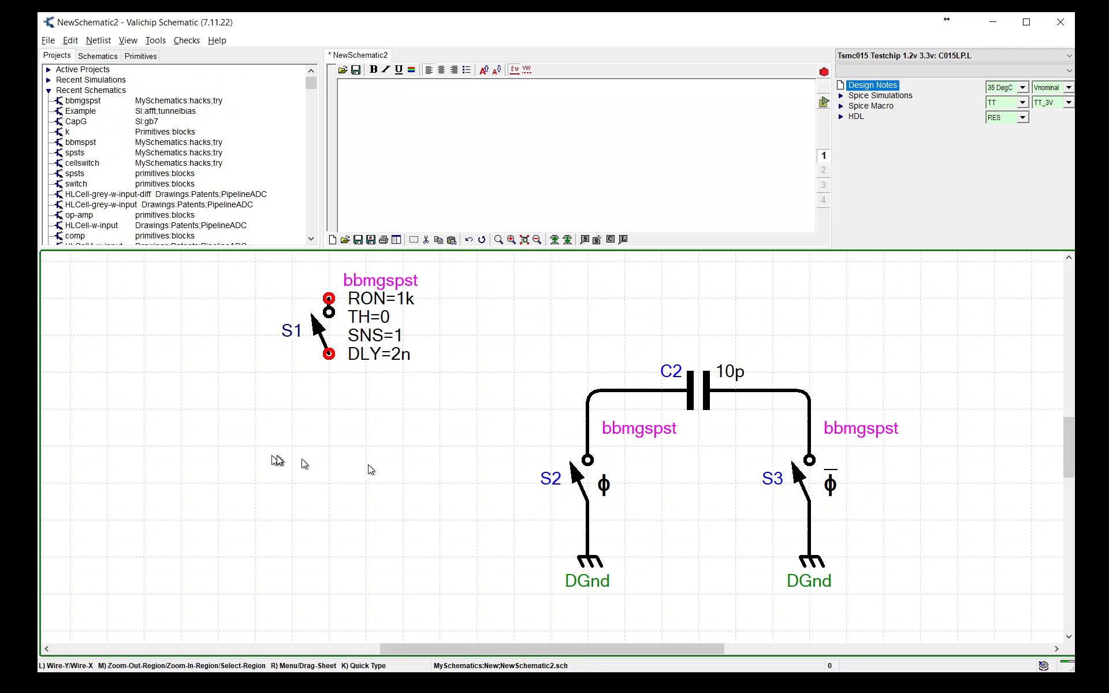
Draw a short horizontal wire below S1 and attach the collected global PHI to its end nearer S2
key(l)
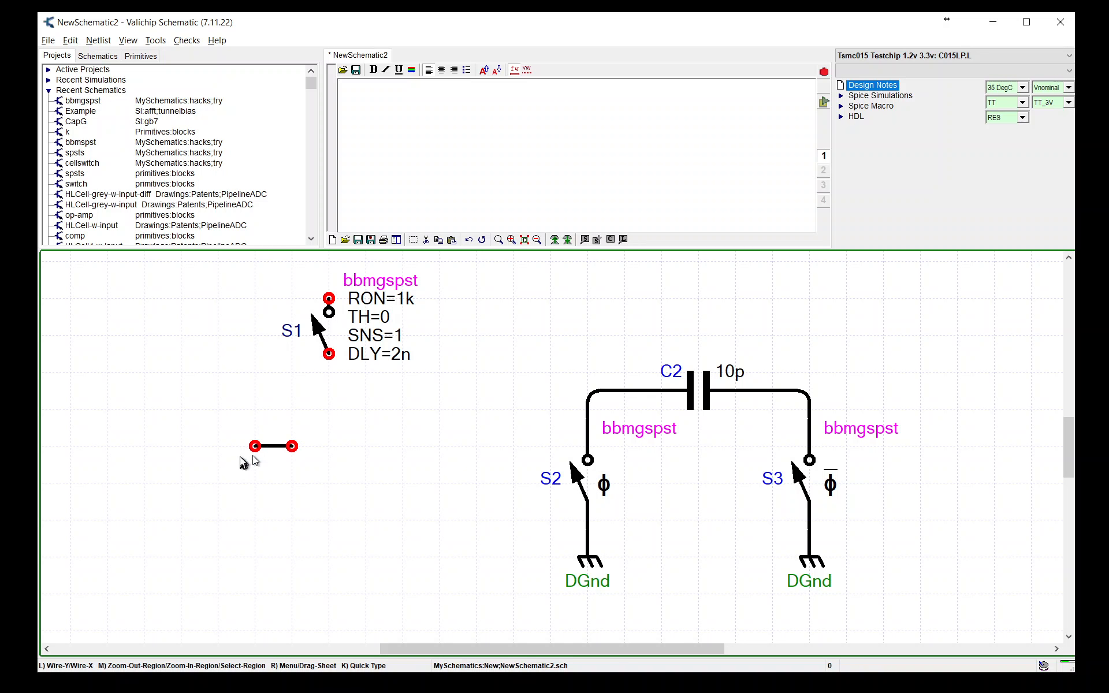
right_click(292, 448)
click(354, 500)
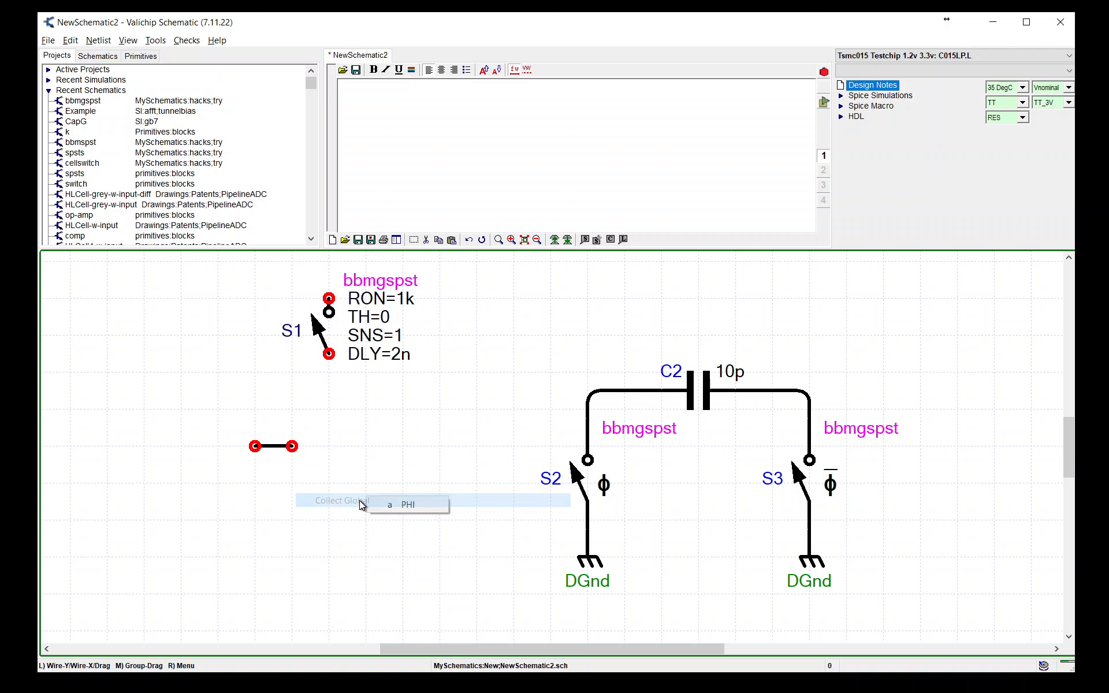
click(405, 505)
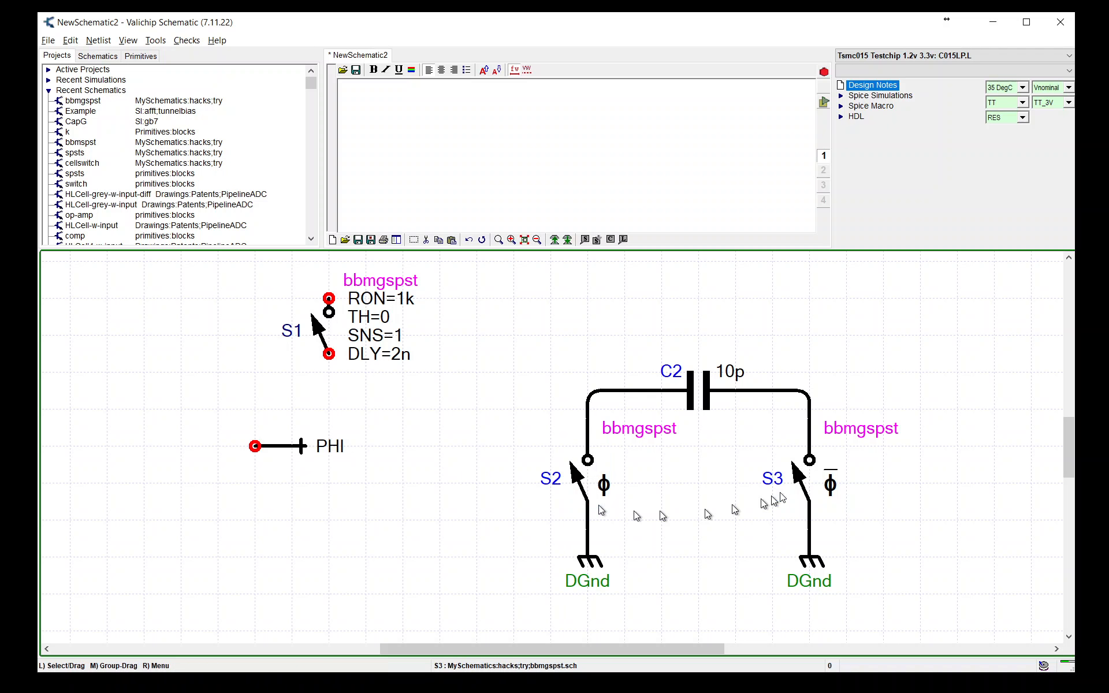
Under Trans Debug, enter ".save all(v) all(i)", ".tran 100p 100n" and "VPHI PHI 0 -1 pulse(-1 1 1n 1n 1n 10n 20n)" in enlarged text
click(869, 96)
click(842, 97)
click(868, 127)
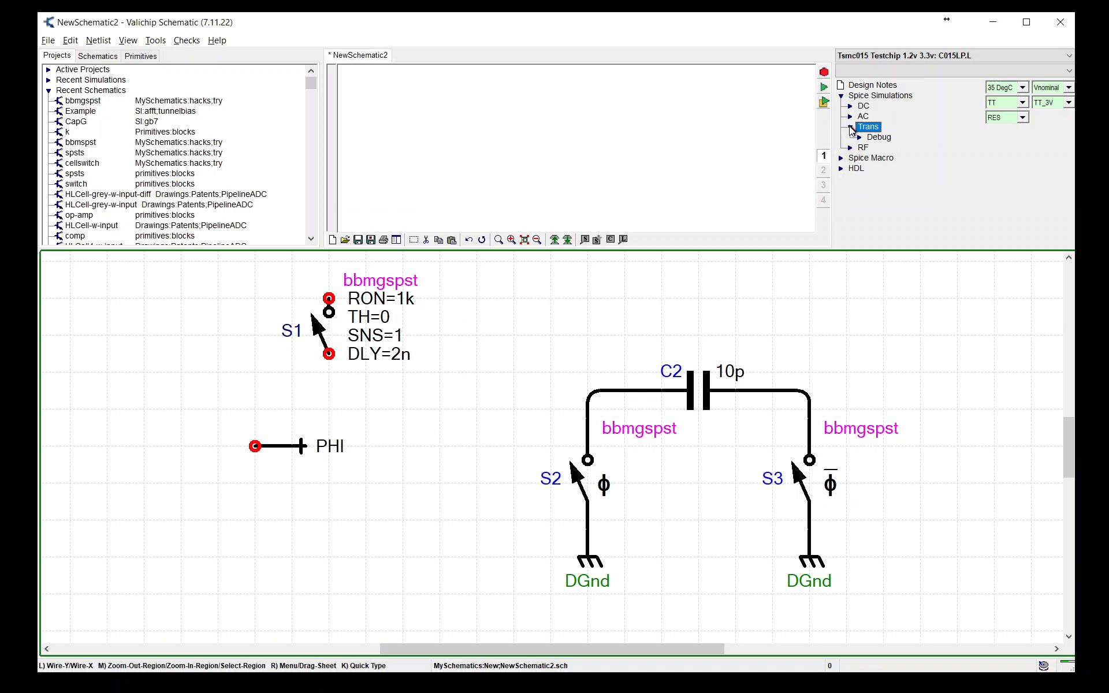
click(851, 126)
click(878, 137)
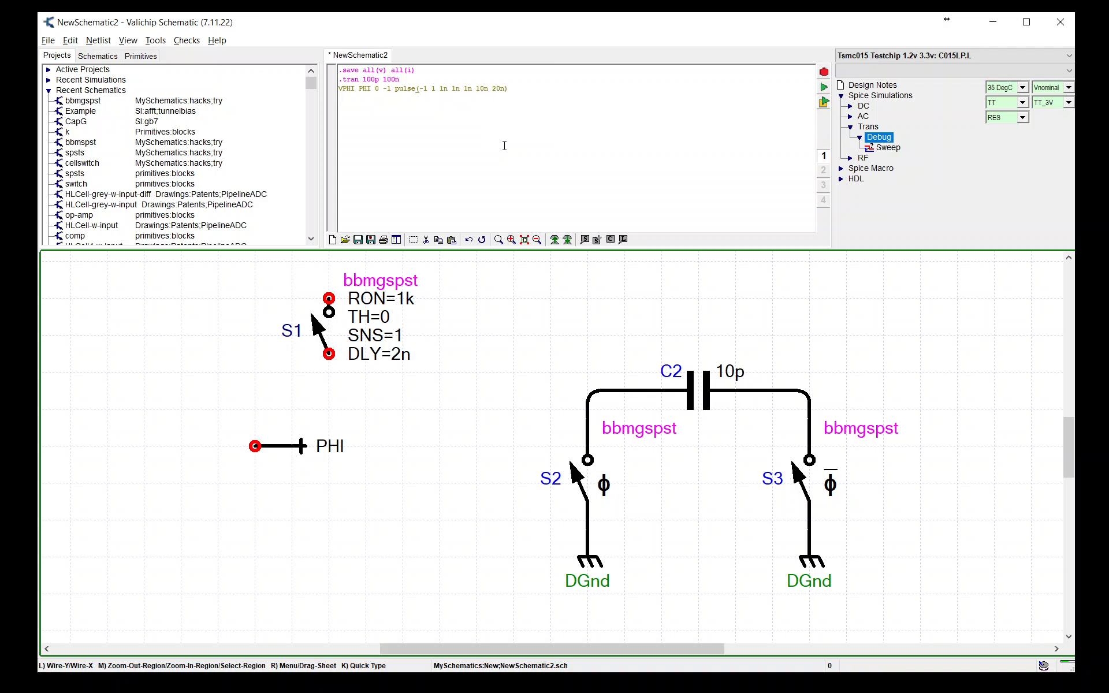
ctrl+scroll(574, 186, up, 3)
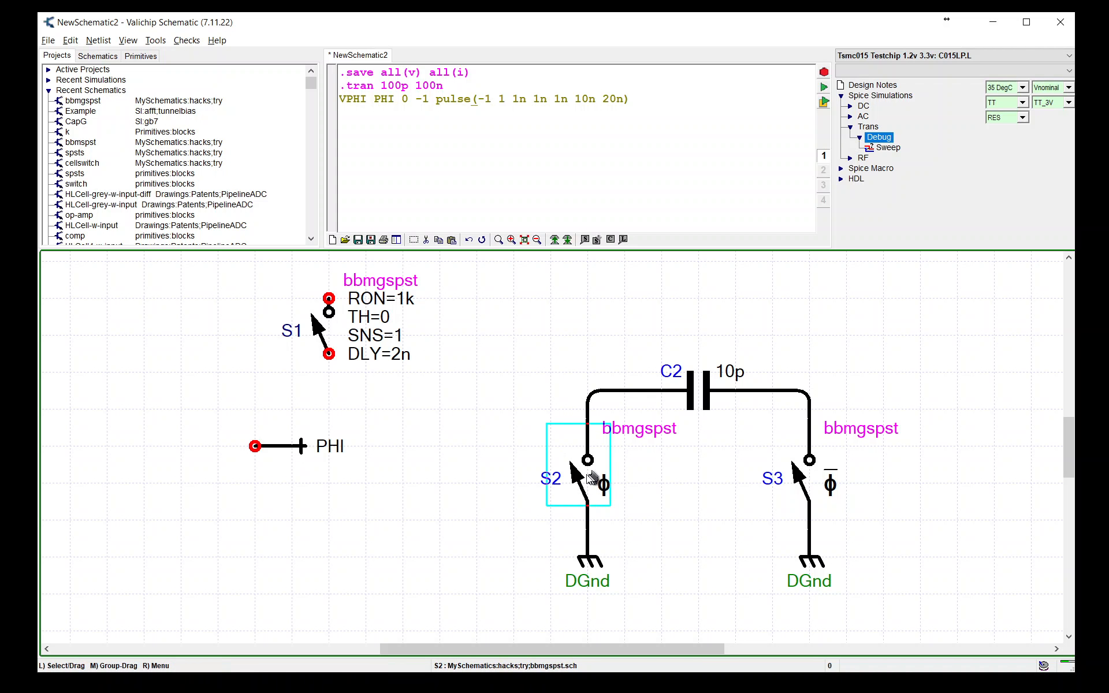
Copy switch S2 into the empty area below the PHI wire and change the copy's SNS indicator to Bubble
ctrl+drag(588, 478, 419, 516)
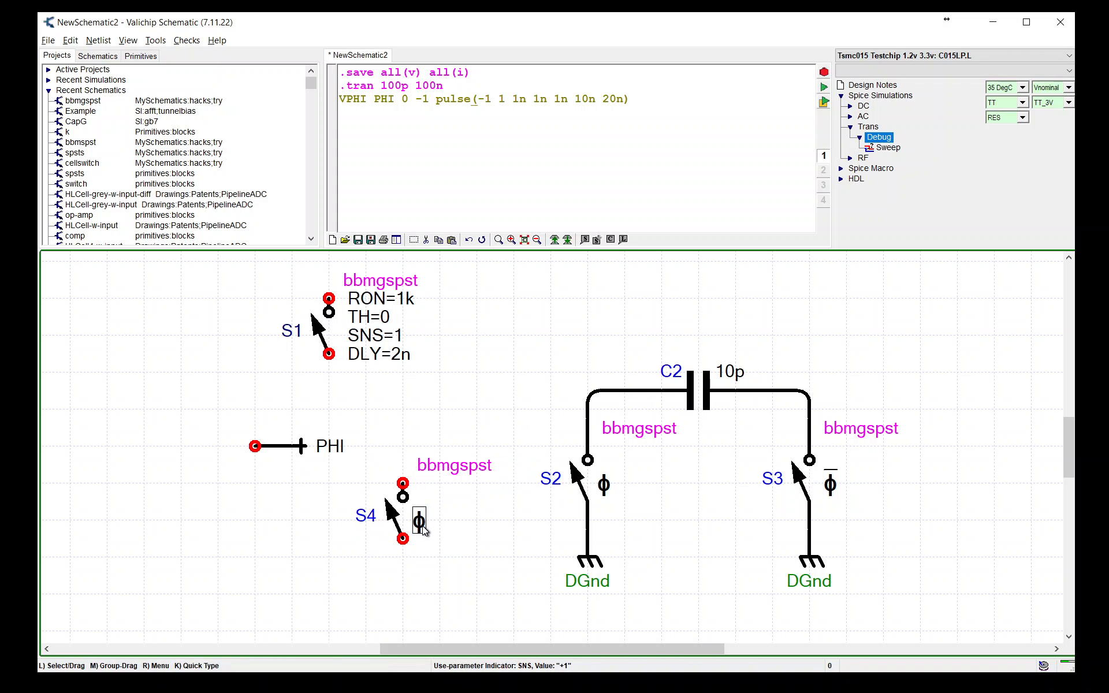
right_click(423, 529)
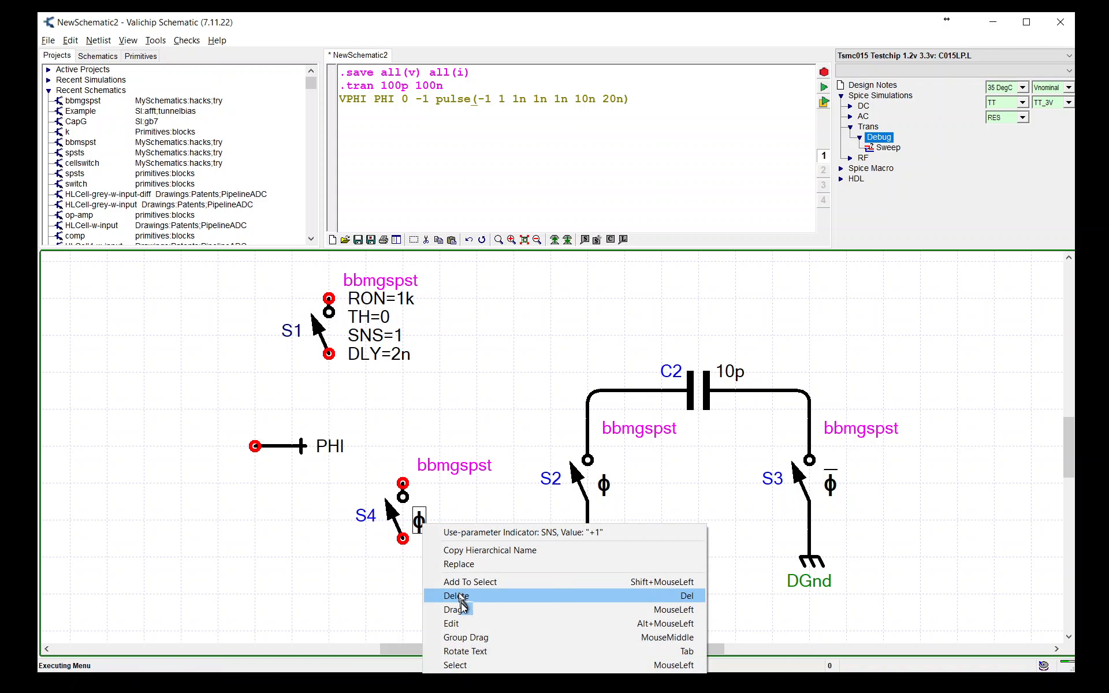
click(465, 623)
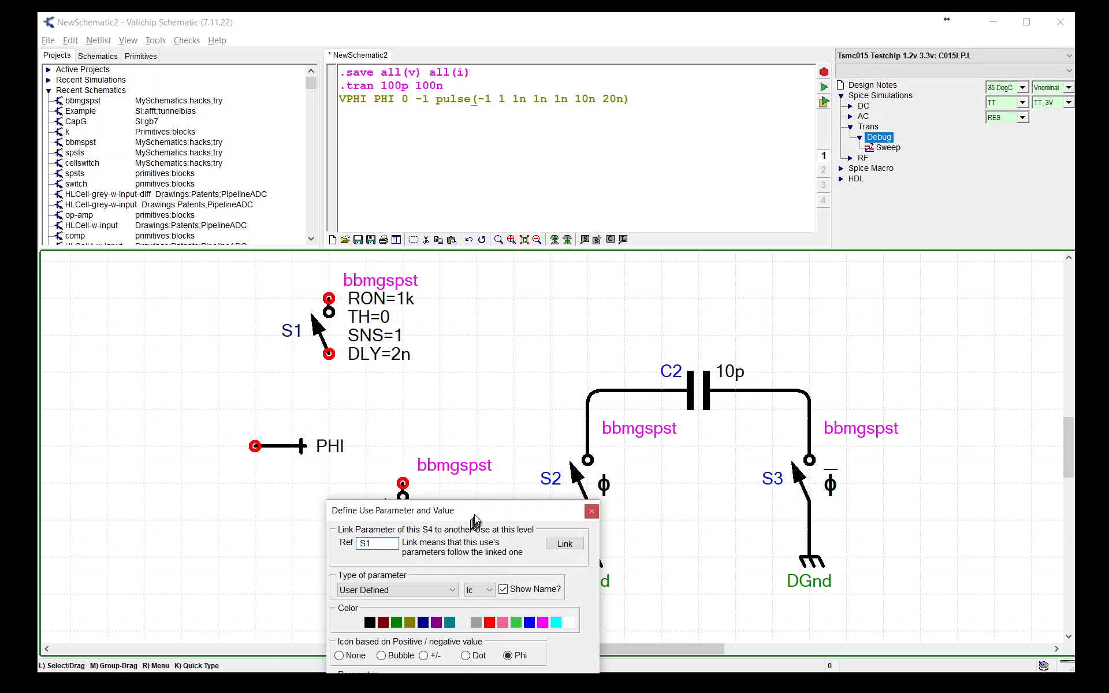
drag(472, 502, 253, 306)
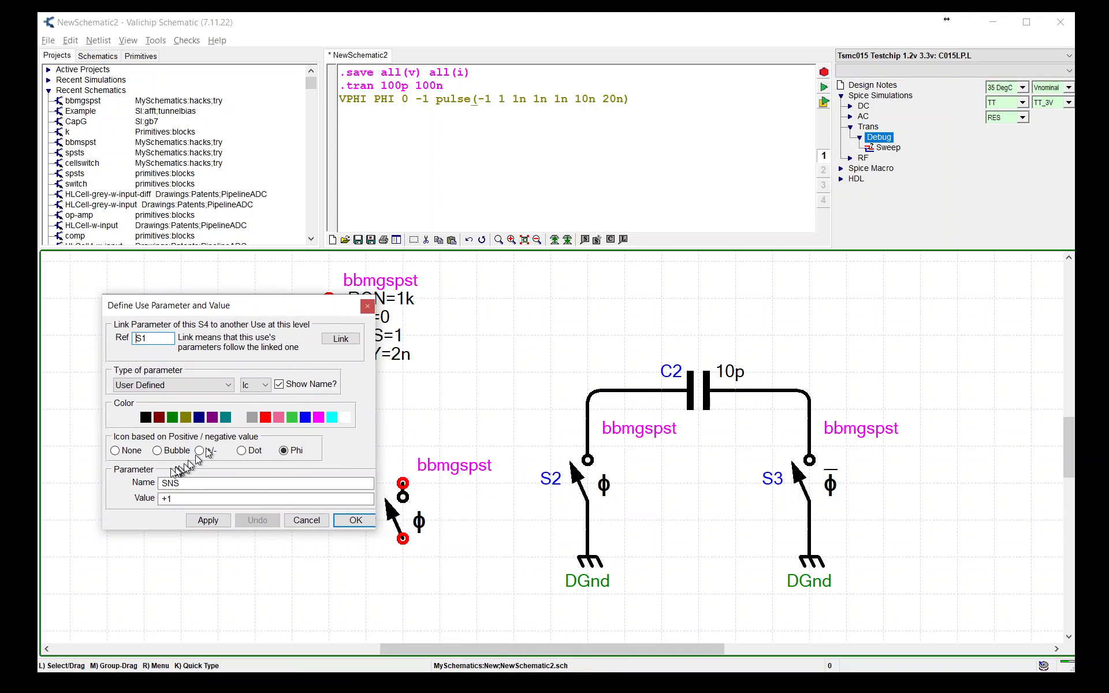
click(174, 452)
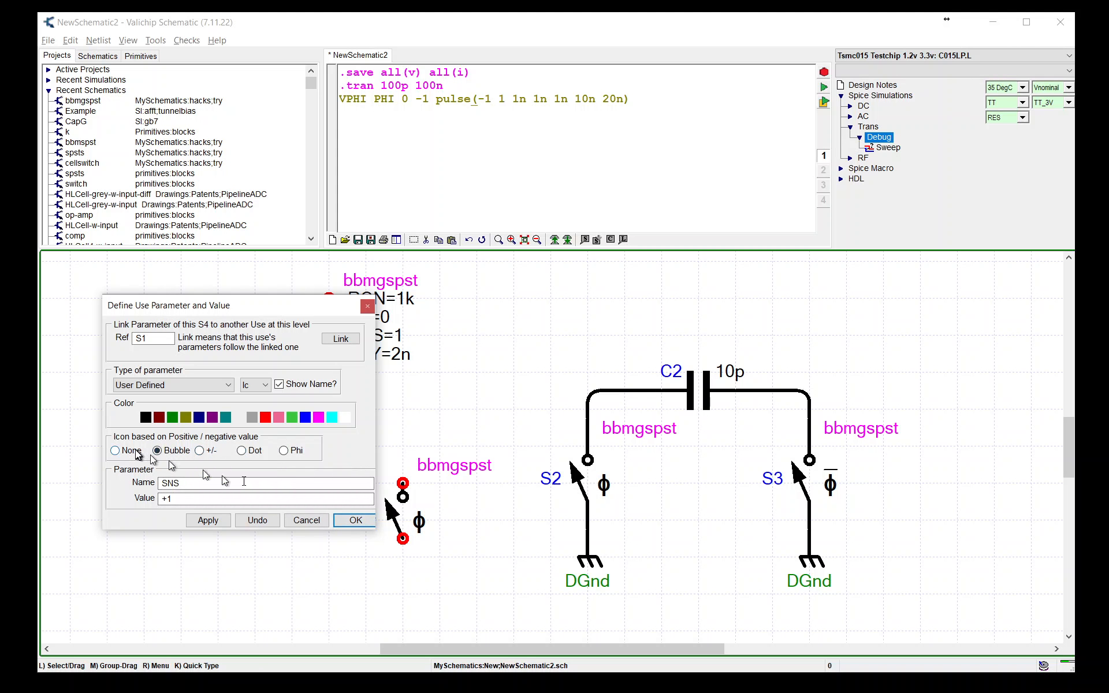
click(354, 521)
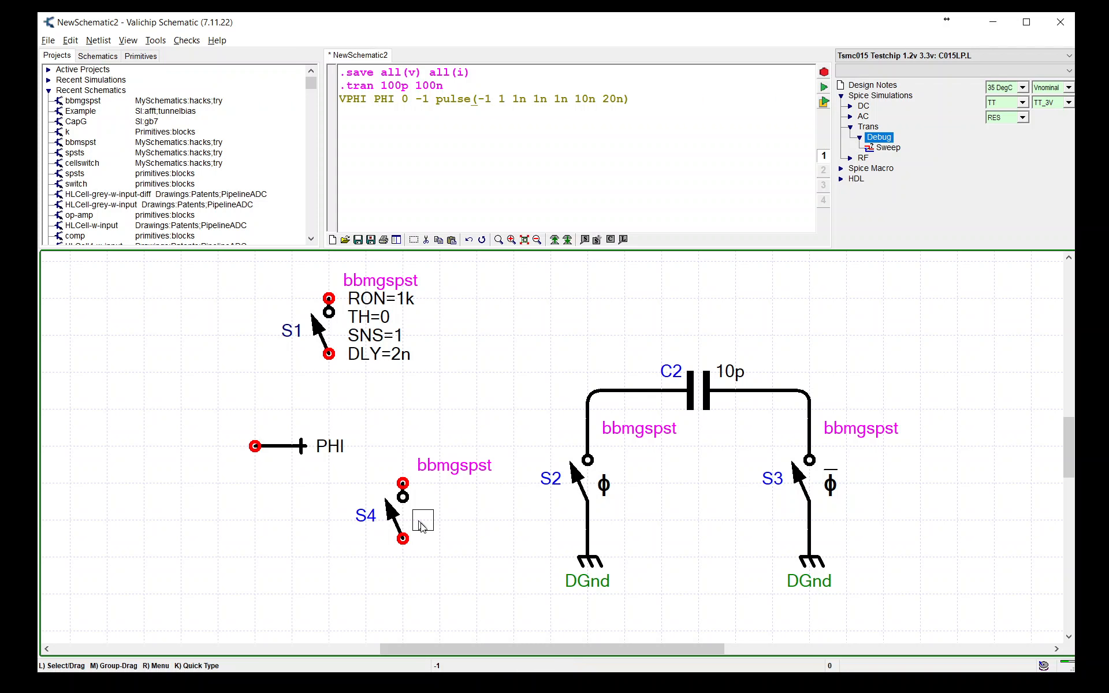
Change the copied switch's SNS indicator to the +/- style and toggle it to plus
right_click(421, 526)
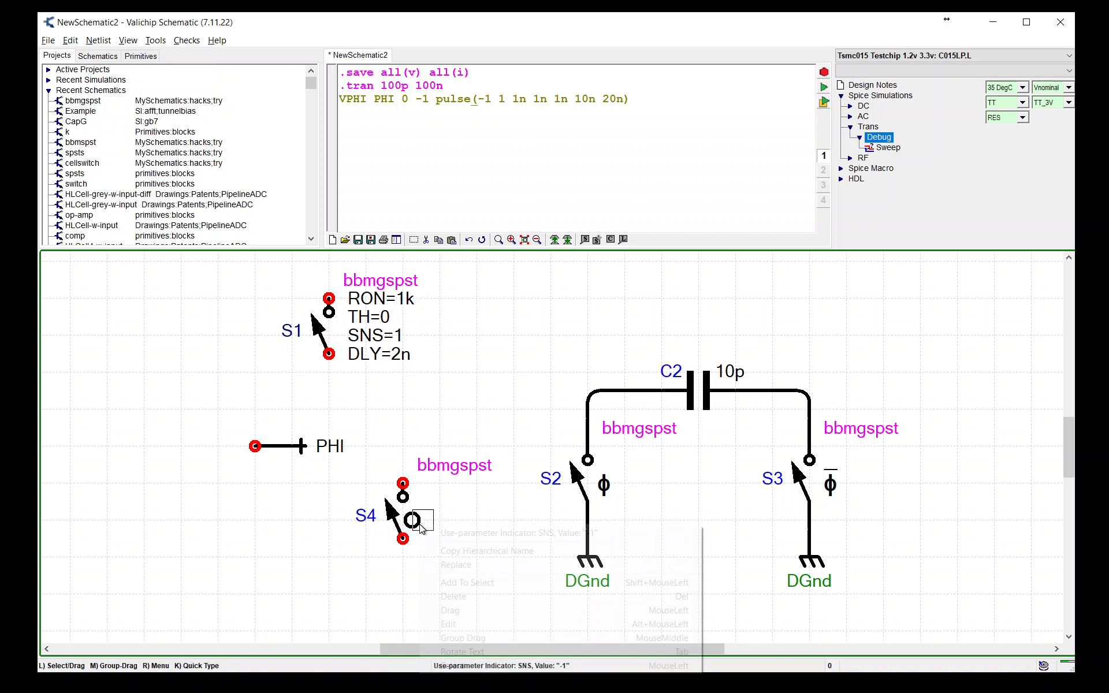
click(453, 624)
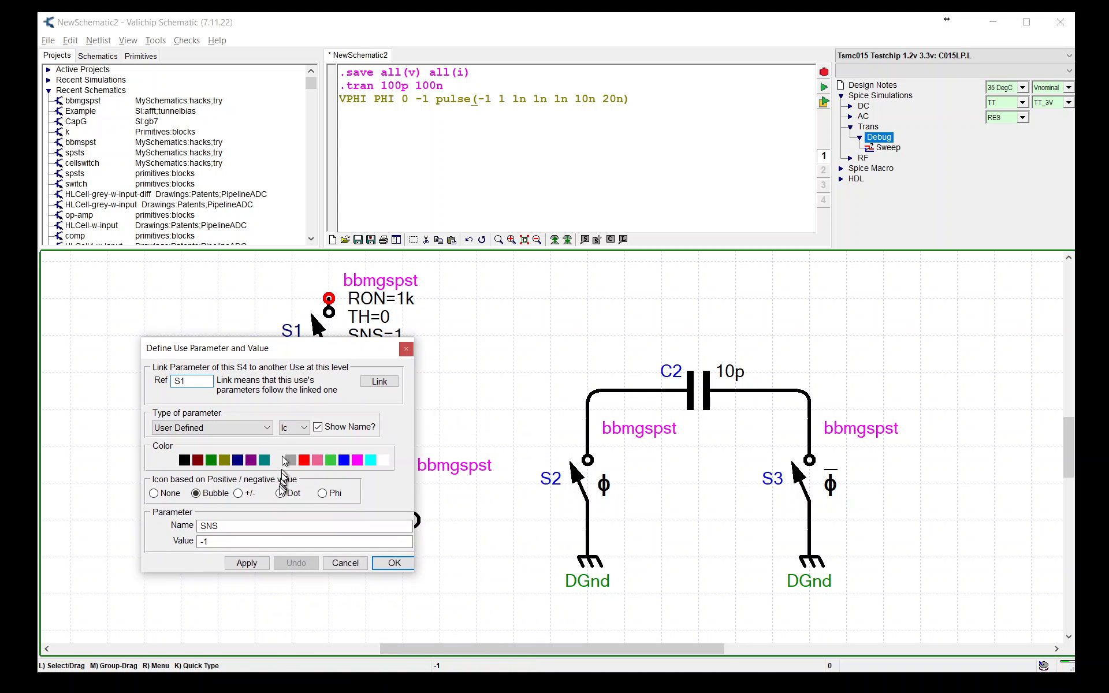
click(239, 493)
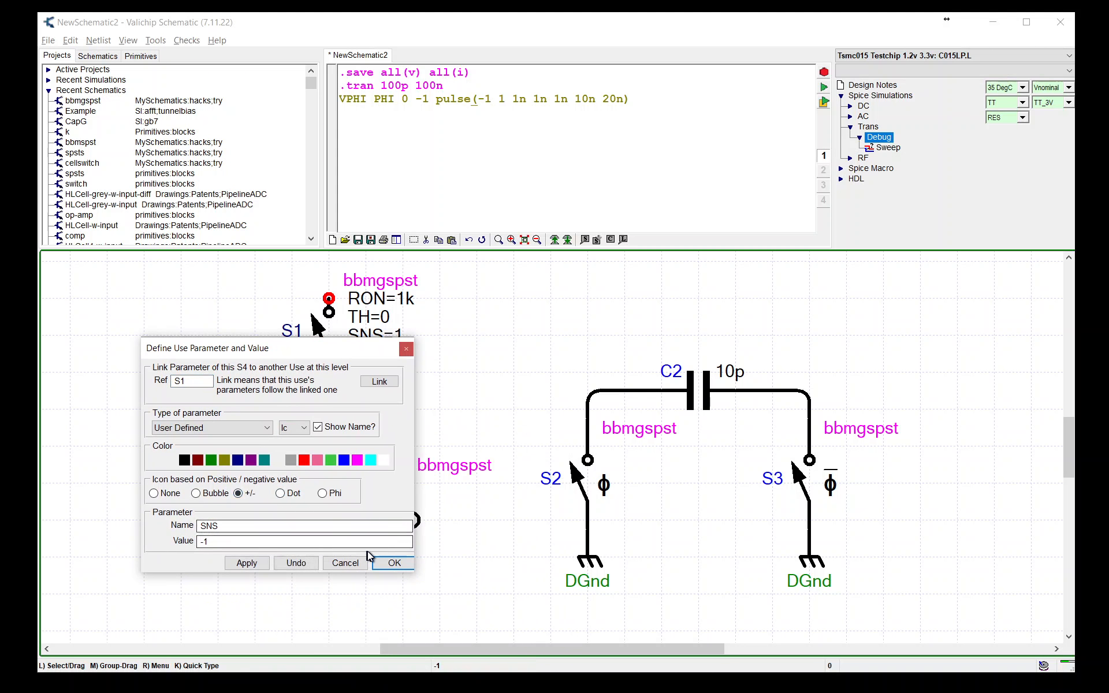
click(395, 563)
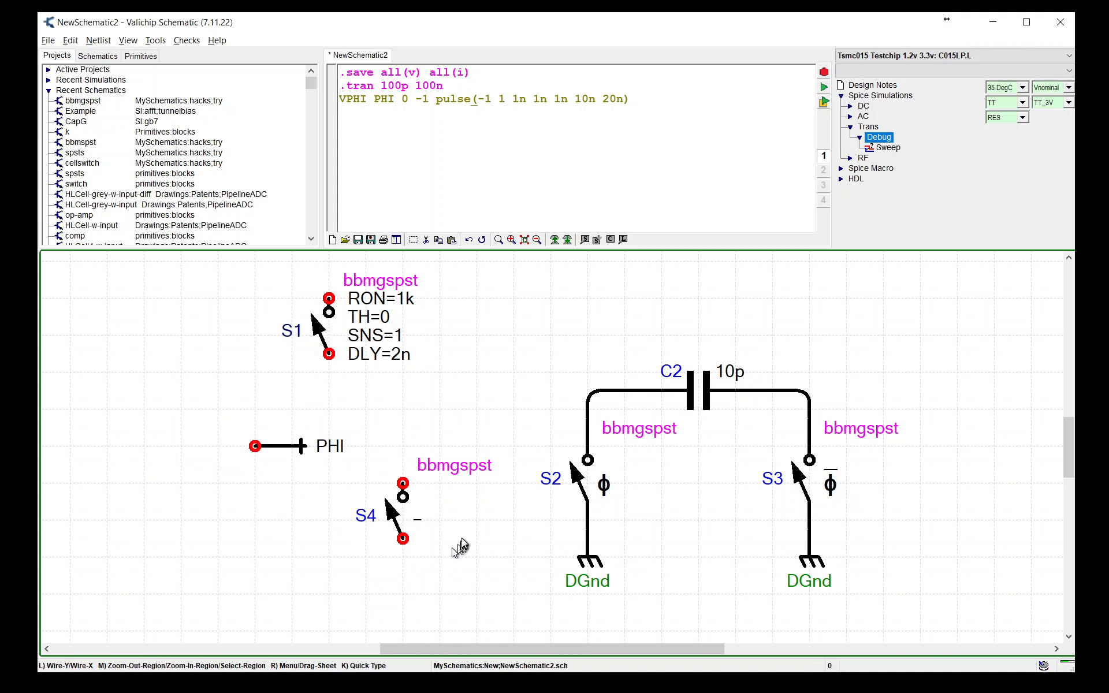
click(417, 523)
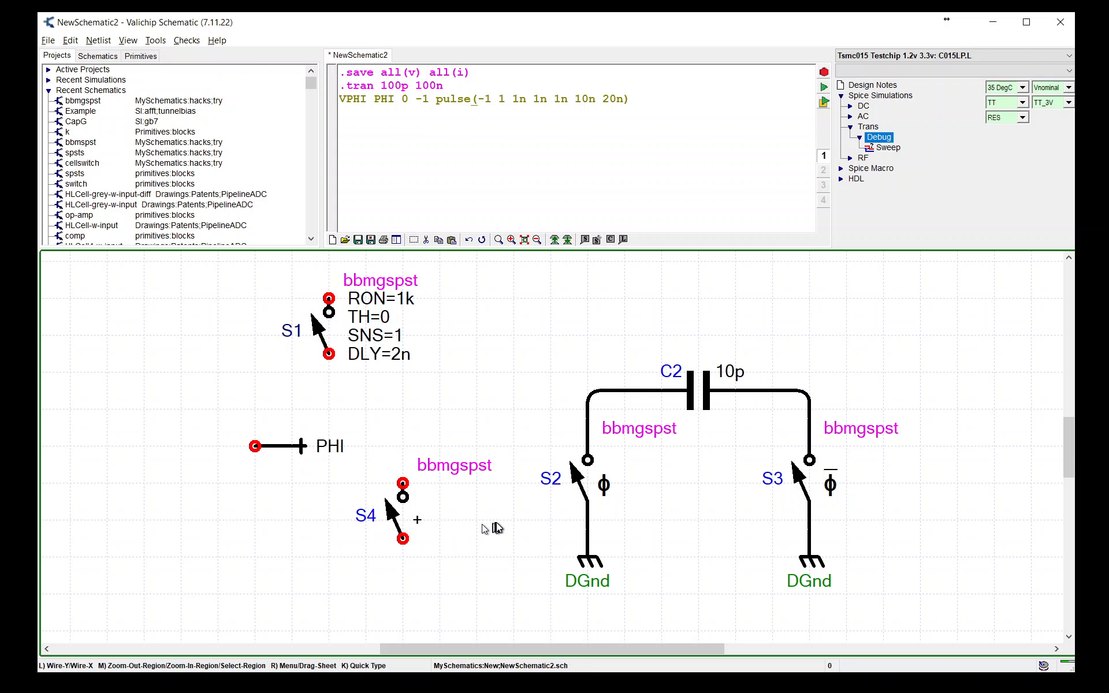
Change the copied switch's SNS indicator to Dot, and delete the copied switch
right_click(418, 524)
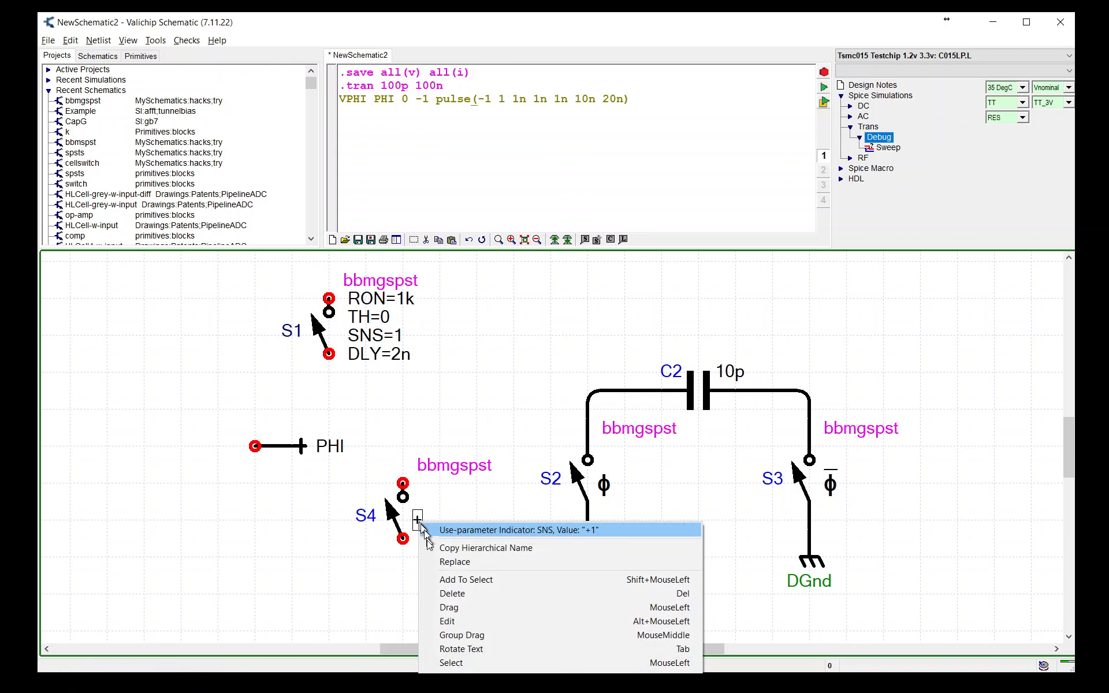
click(467, 621)
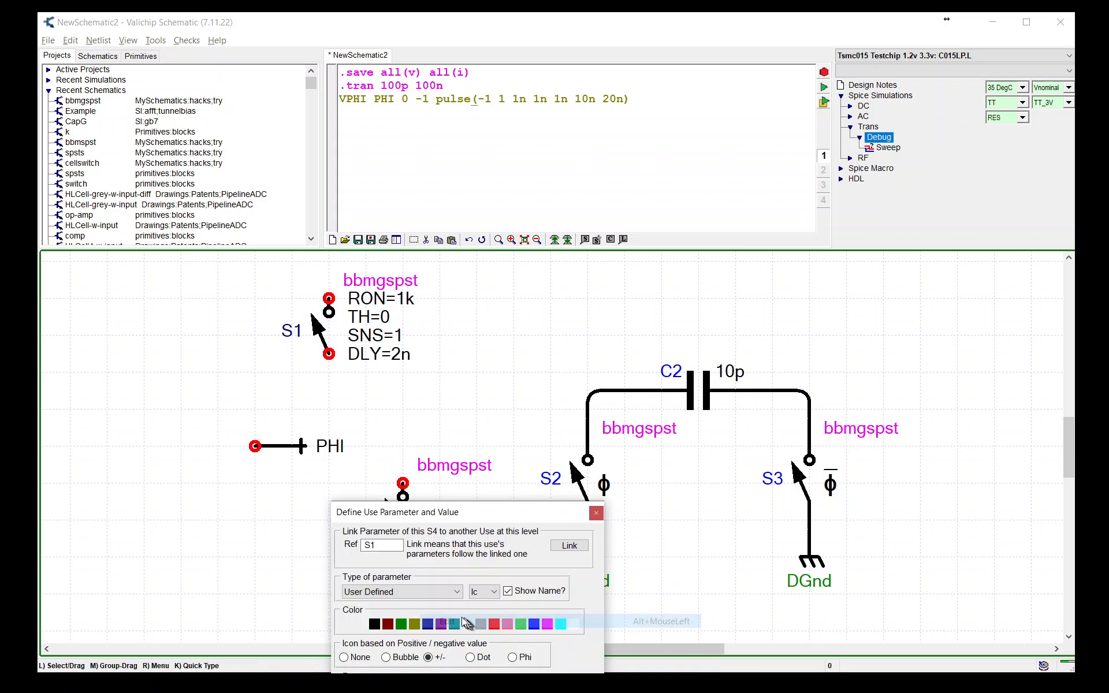
click(484, 658)
click(553, 670)
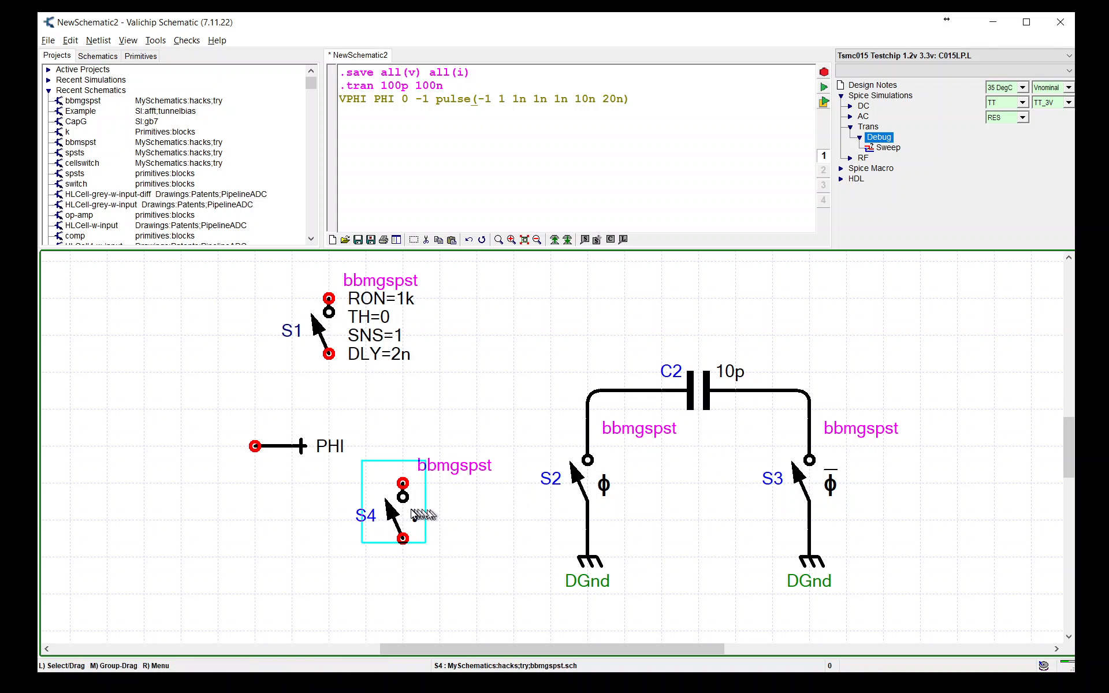
key(Delete)
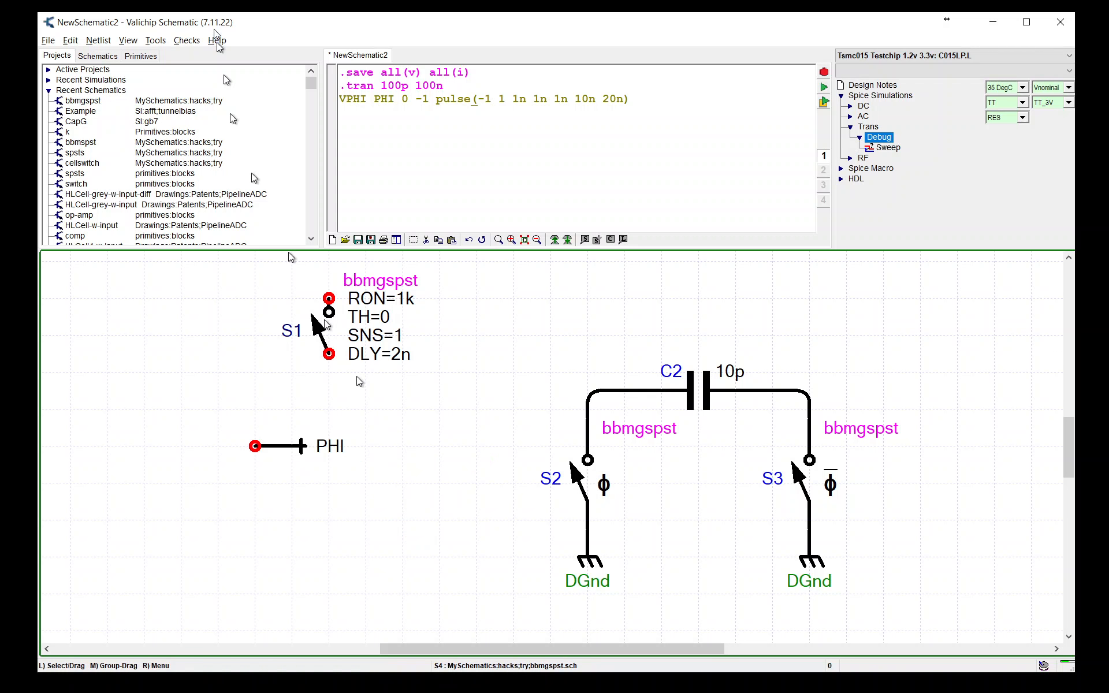